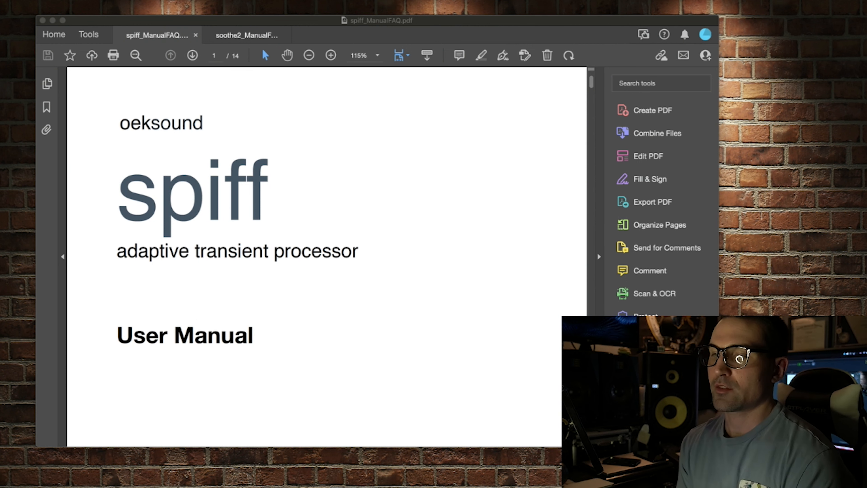
Read the spiff manual from its cover and contents through Quick Start, Cut and Boost modes, and Parameters
scroll(375, 342, down, 2)
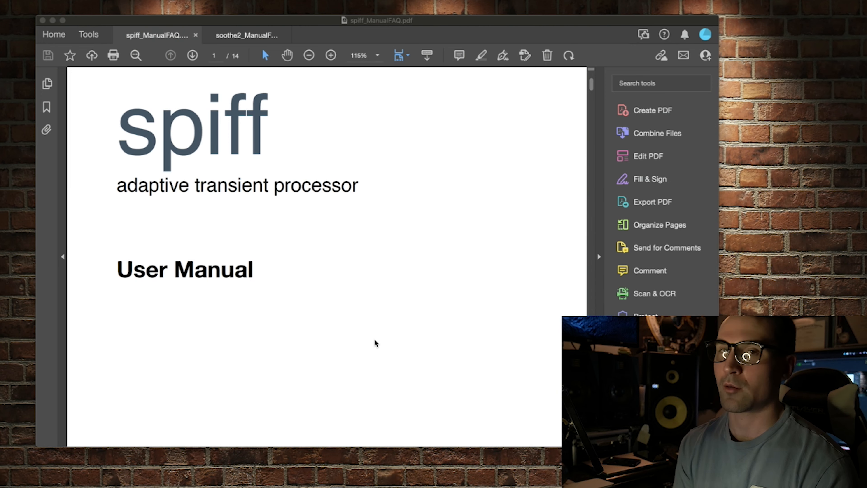
scroll(376, 343, down, 3)
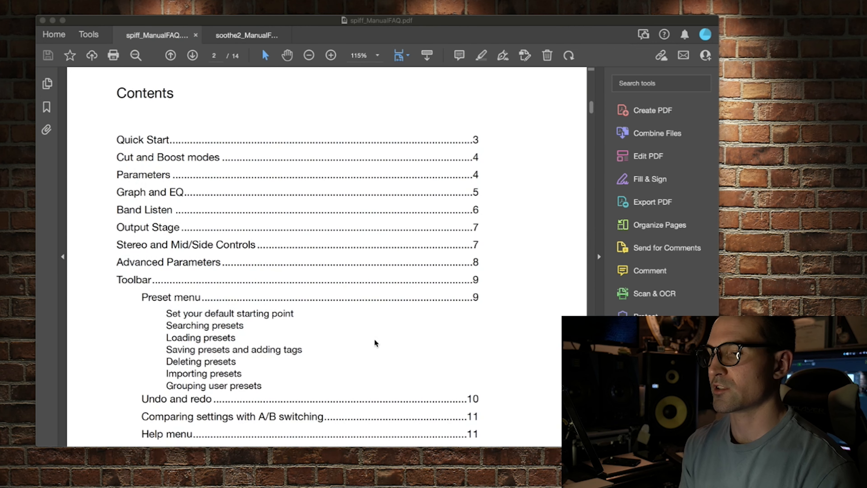
scroll(375, 343, down, 2)
scroll(376, 342, down, 10)
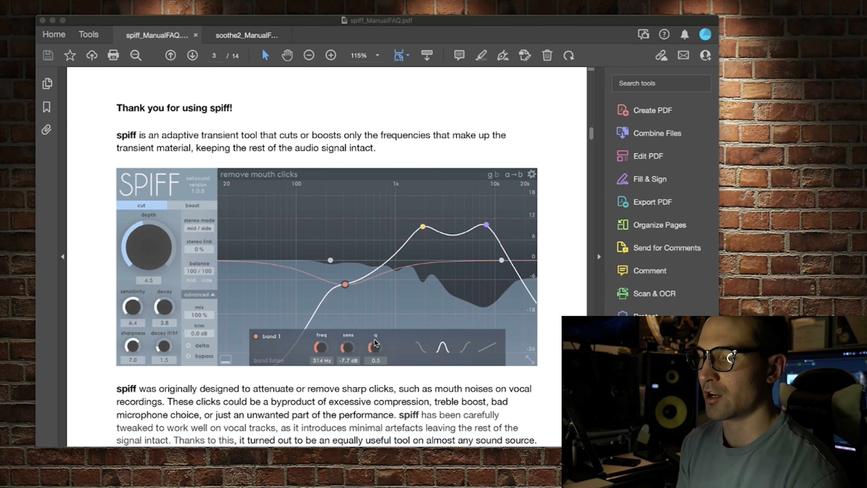
scroll(376, 342, down, 3)
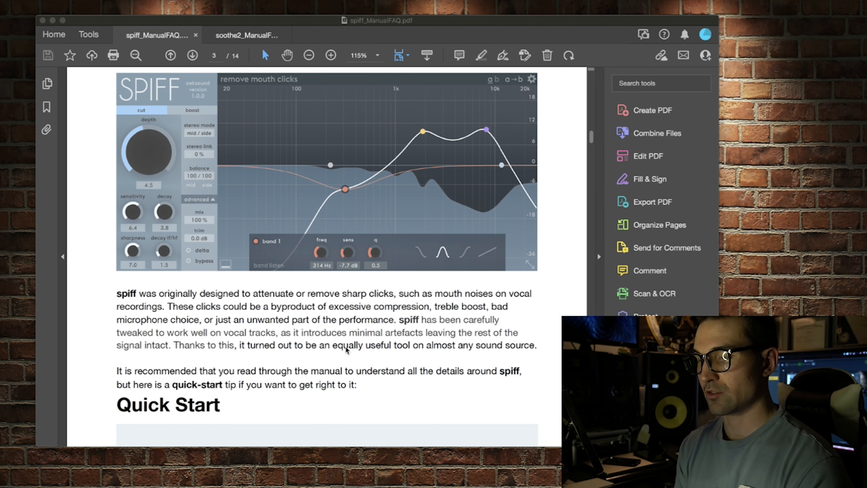
scroll(346, 349, down, 8)
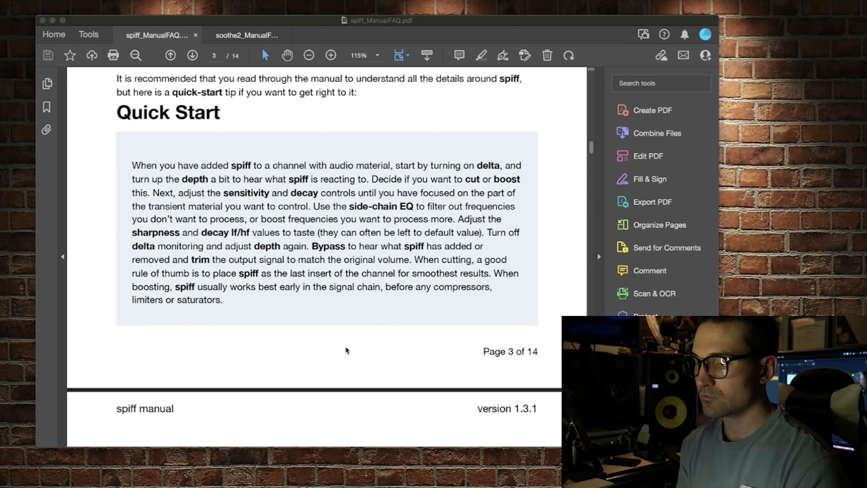
scroll(346, 350, down, 9)
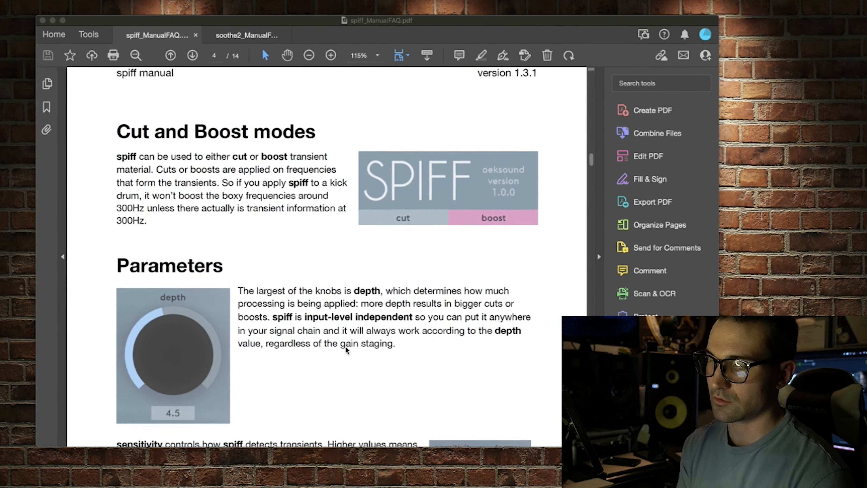
scroll(346, 350, down, 1)
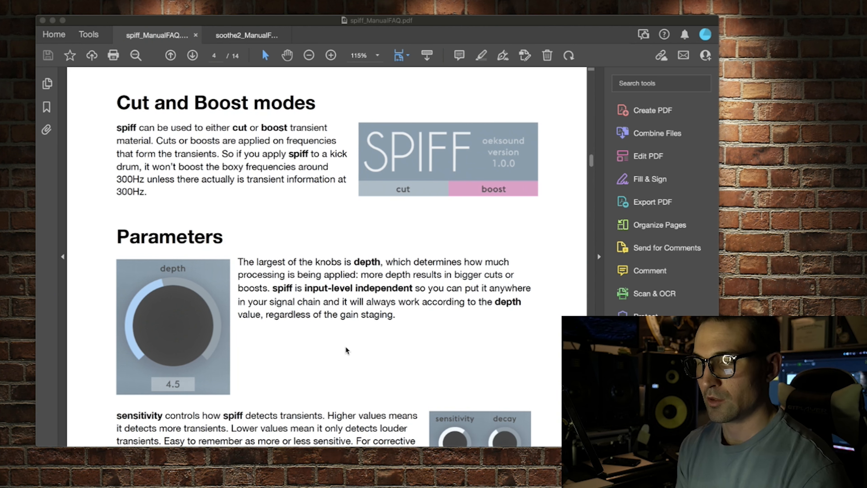
scroll(345, 349, down, 1)
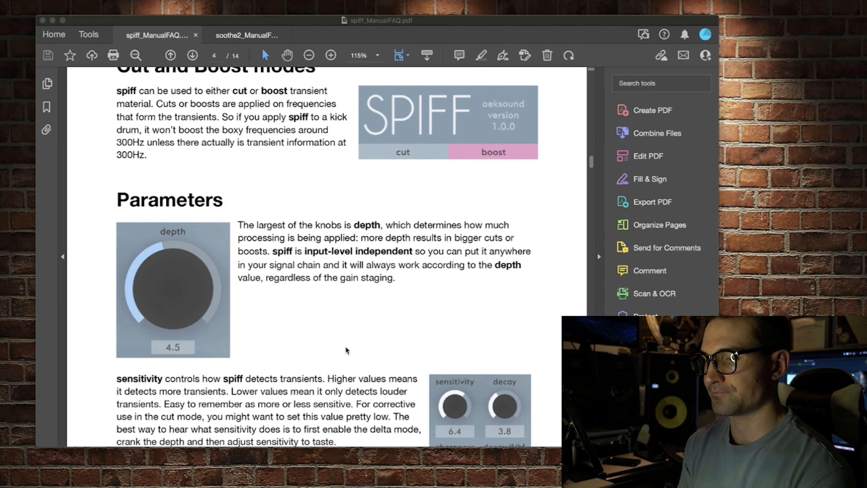
scroll(346, 350, down, 8)
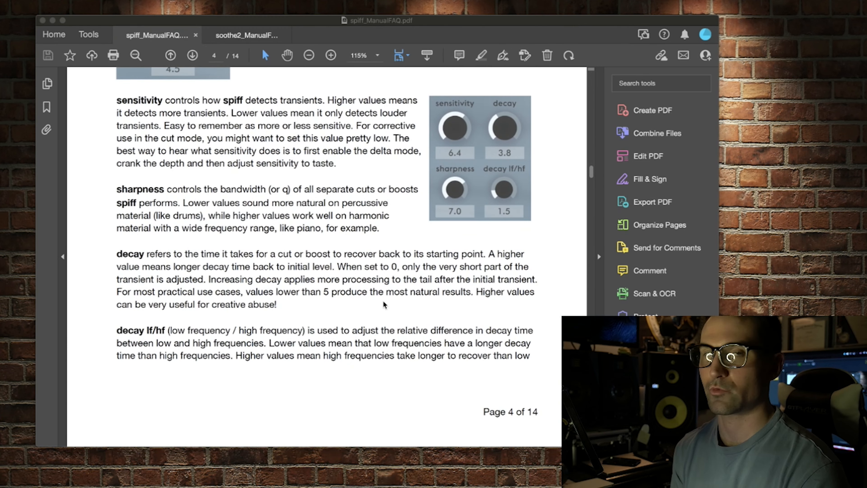
scroll(384, 304, down, 14)
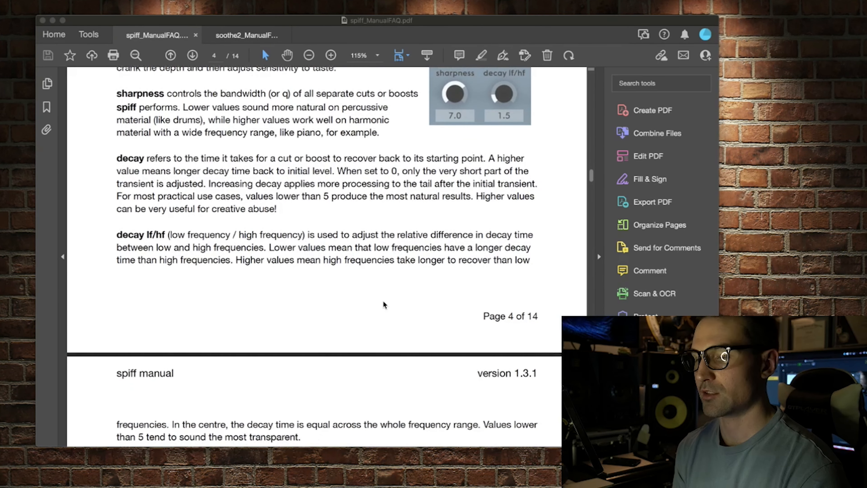
Read the manual's remaining sections, from output stage, stereo controls and advanced parameters to presets and the configuration menu
scroll(384, 304, down, 15)
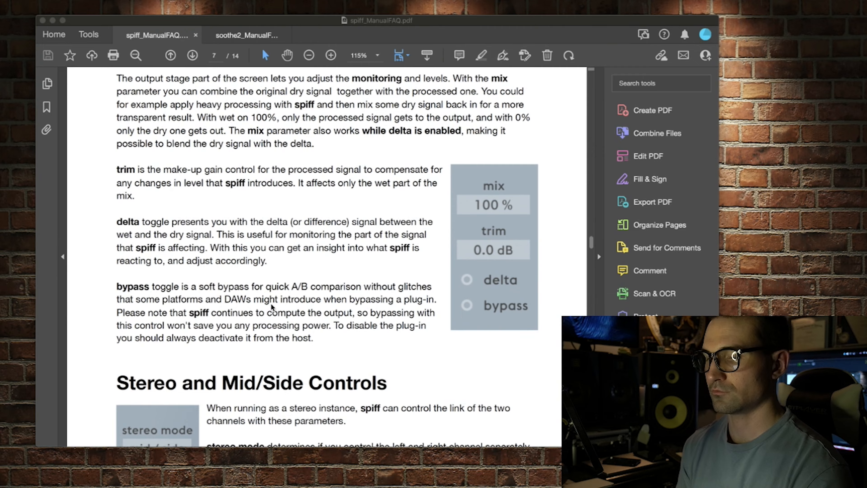
scroll(272, 308, down, 3)
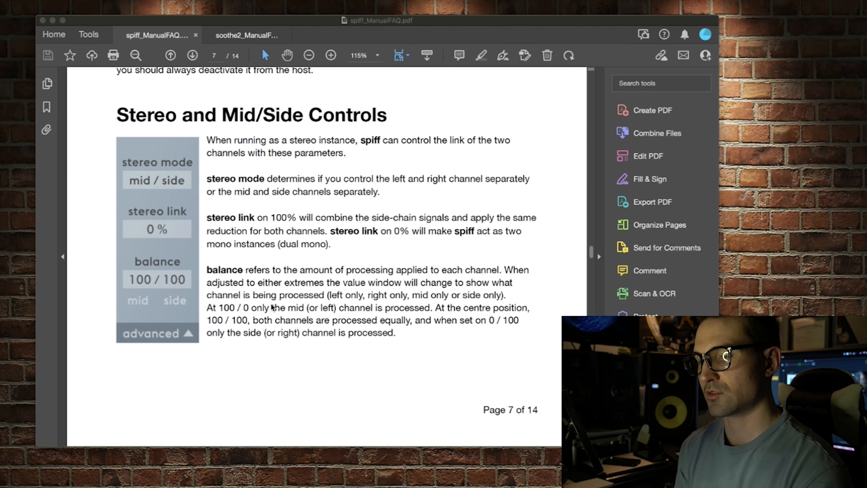
scroll(272, 307, down, 4)
scroll(272, 307, down, 9)
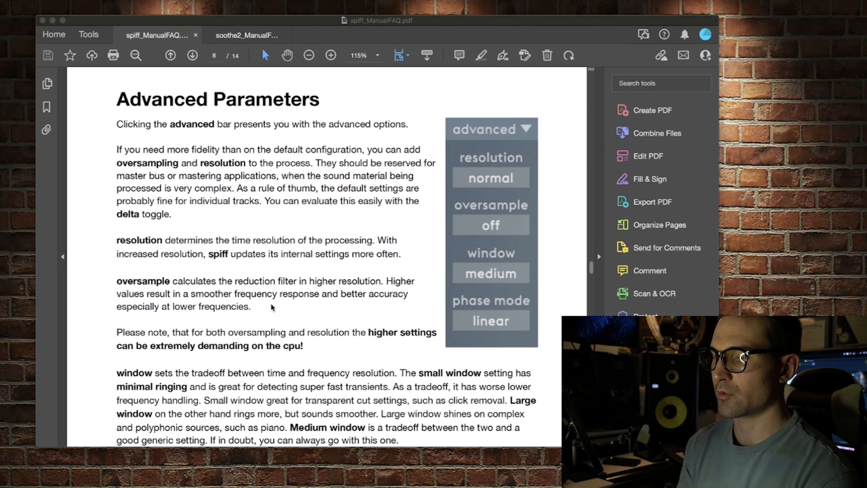
scroll(272, 307, down, 1)
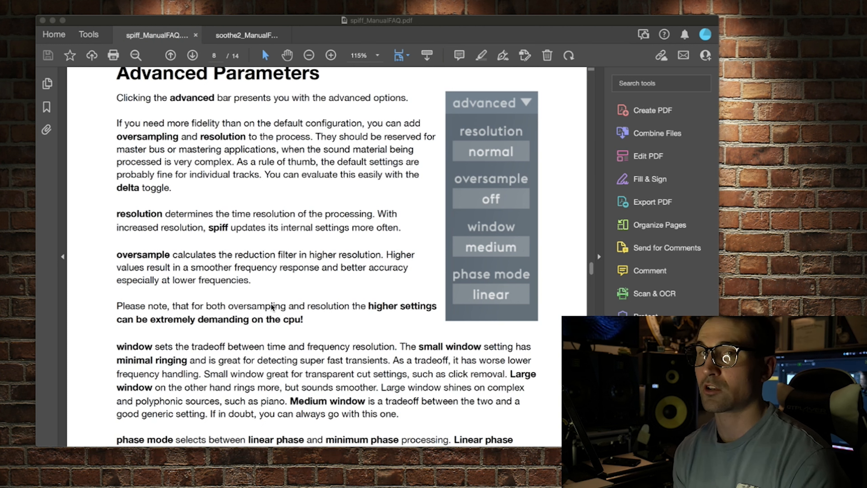
scroll(271, 306, down, 20)
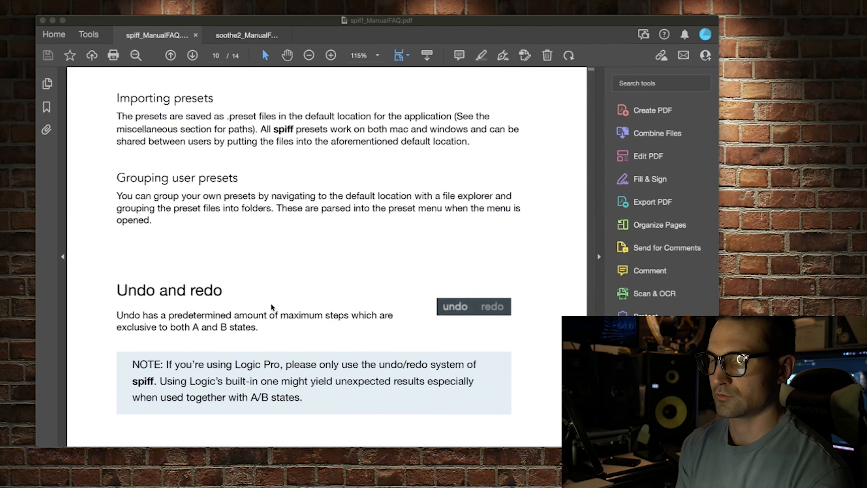
scroll(272, 307, down, 12)
scroll(271, 306, down, 15)
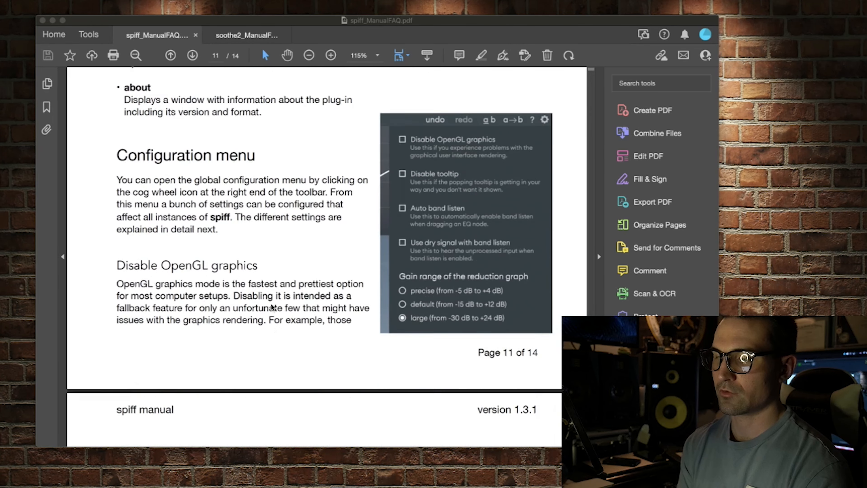
scroll(272, 306, down, 15)
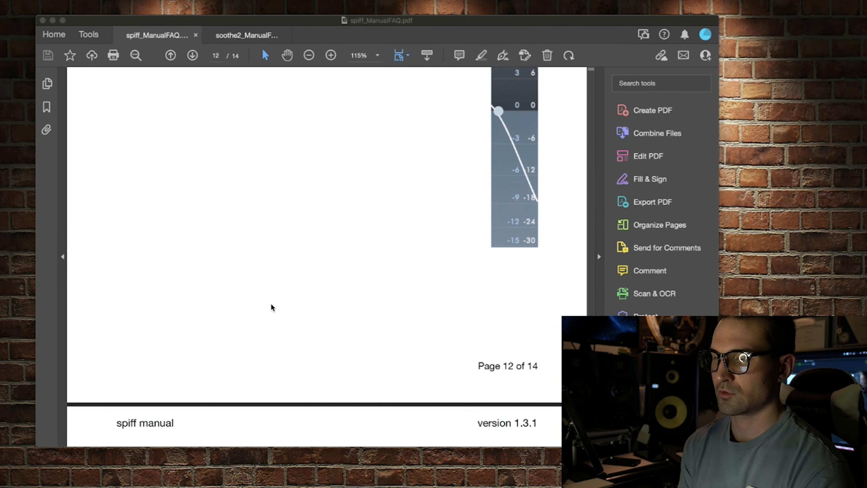
scroll(271, 306, down, 15)
scroll(272, 307, down, 15)
scroll(272, 306, down, 8)
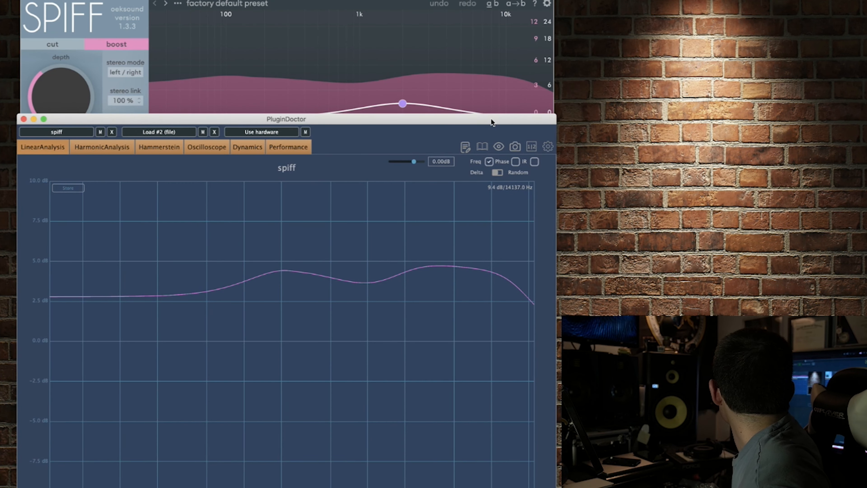
Switch to the spiff plug-in in PluginDoctor, set boost depth to 2.9 and band 3 to 2k2 Hz, 7.9 dB sens and q 1.7
click(503, 1)
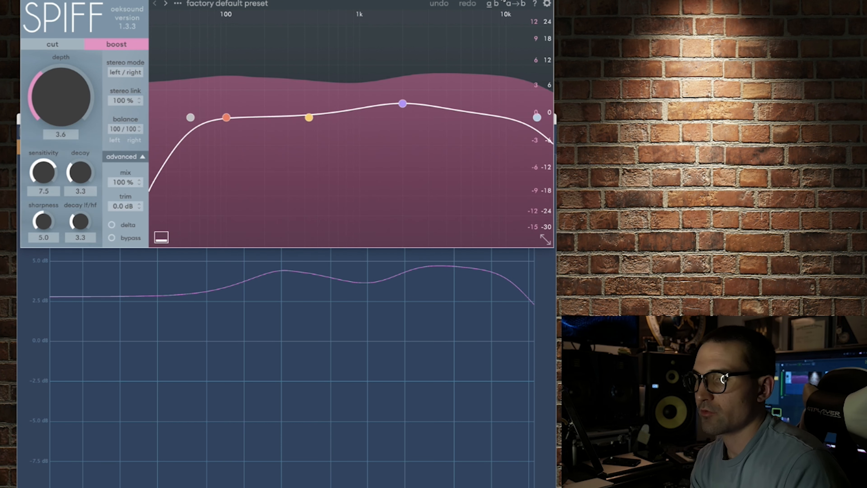
mouse_move(403, 103)
mouse_down()
mouse_move(403, 145)
mouse_move(412, 72)
mouse_move(409, 103)
mouse_up()
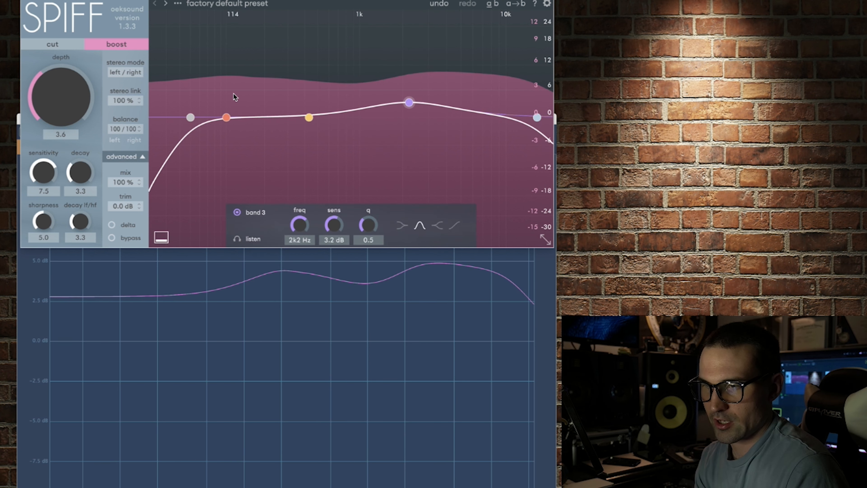
drag(61, 99, 60, 107)
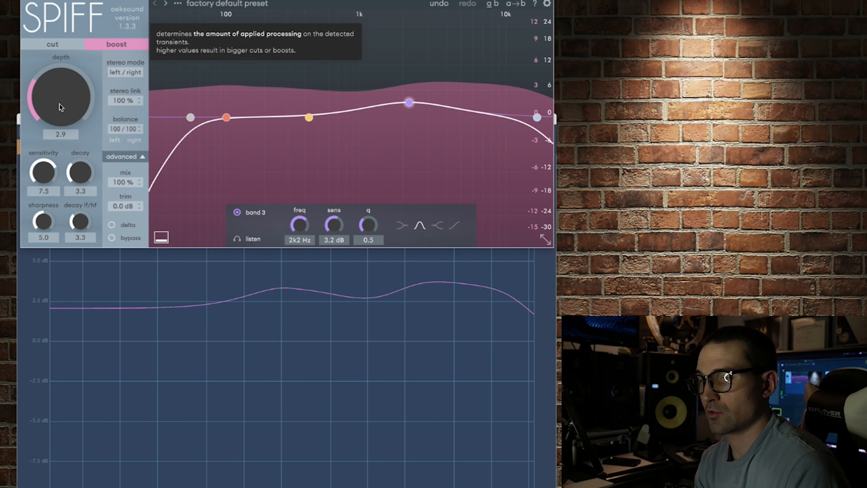
drag(333, 224, 334, 190)
drag(368, 224, 367, 188)
Put spiff in cut mode with depth 4.0, sensitivity 4.7, decay 7.8, sharpness 4.8 and decay lf/hf 9.9
drag(80, 221, 42, 194)
click(52, 44)
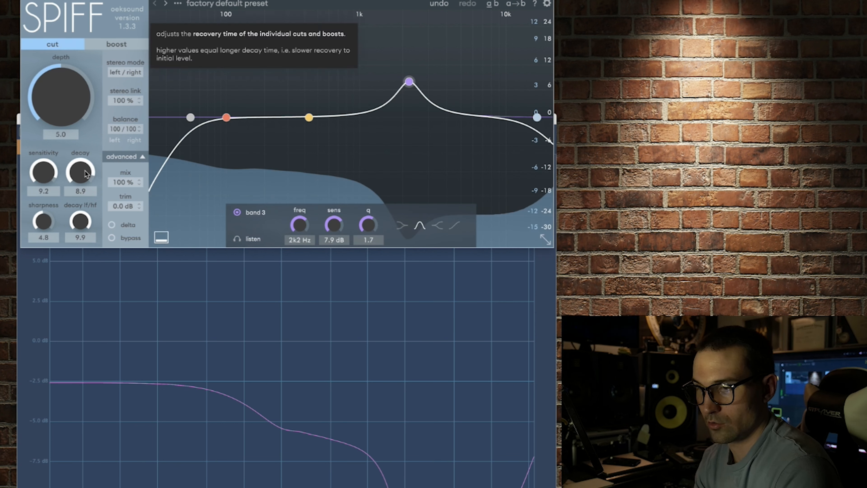
drag(42, 172, 44, 221)
drag(83, 172, 83, 182)
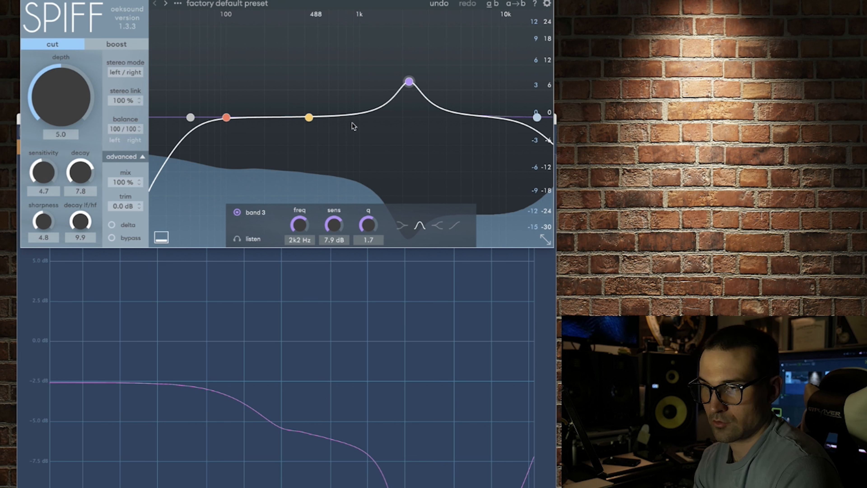
drag(68, 102, 60, 130)
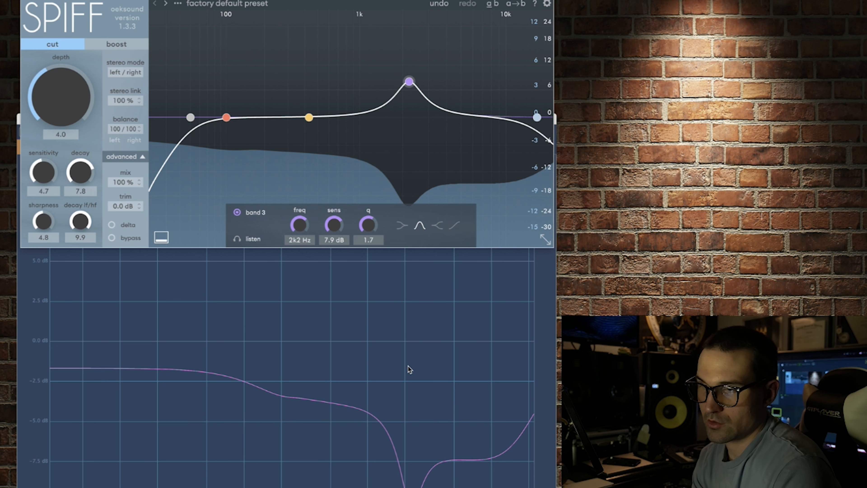
Show PluginDoctor's harmonic analysis of spiff and sweep the test tone down to 20 Hz and up to 19999 Hz
click(524, 320)
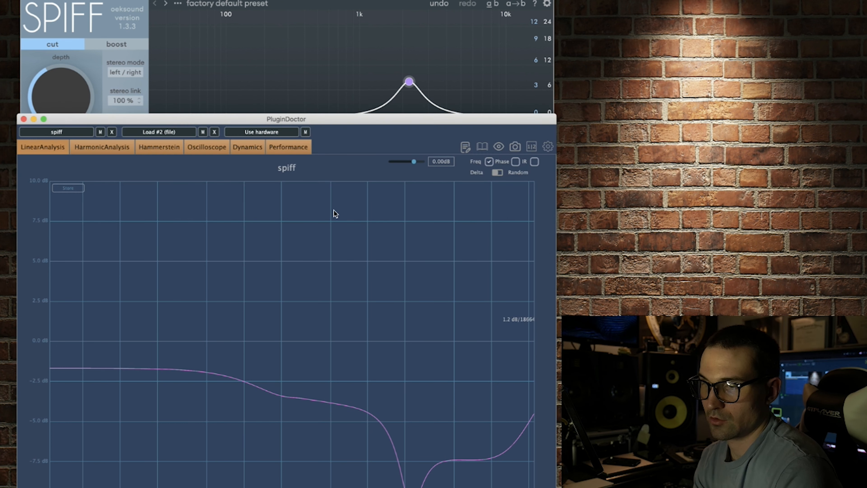
click(97, 146)
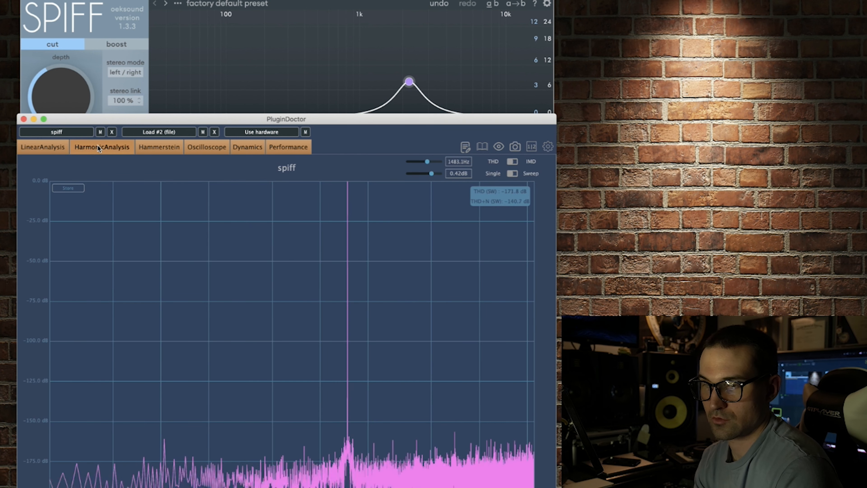
key(super+grave)
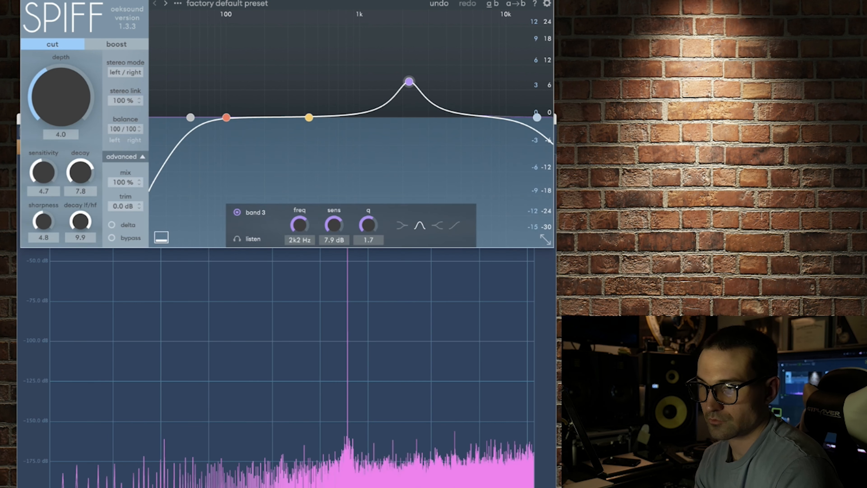
click(352, 382)
drag(427, 159, 404, 159)
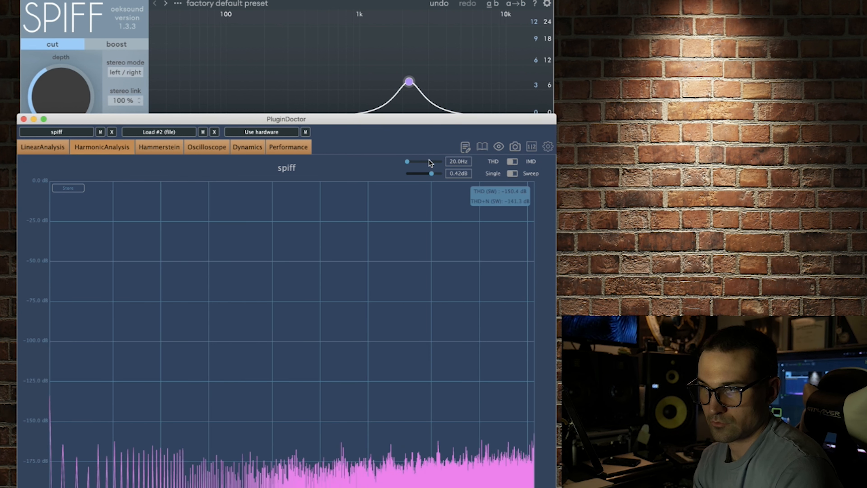
drag(409, 162, 446, 159)
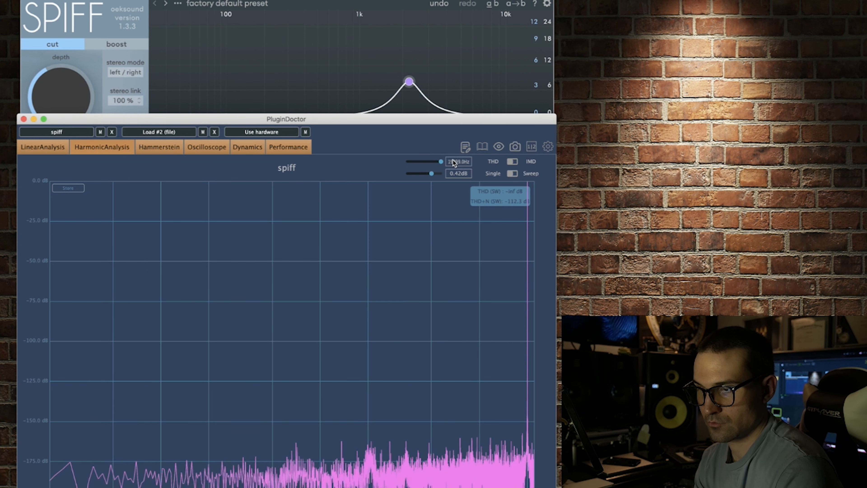
Raise spiff's cut depth to 6.9, and switch the plug-in to boost mode
click(459, 52)
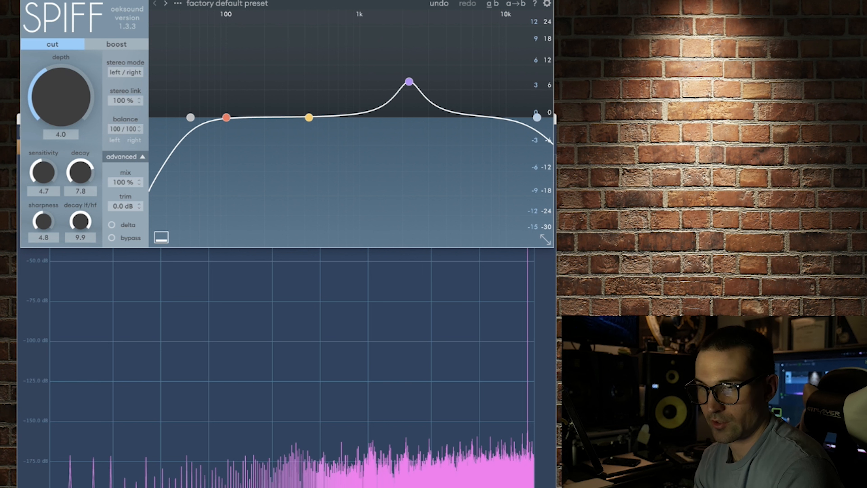
drag(62, 119, 64, 90)
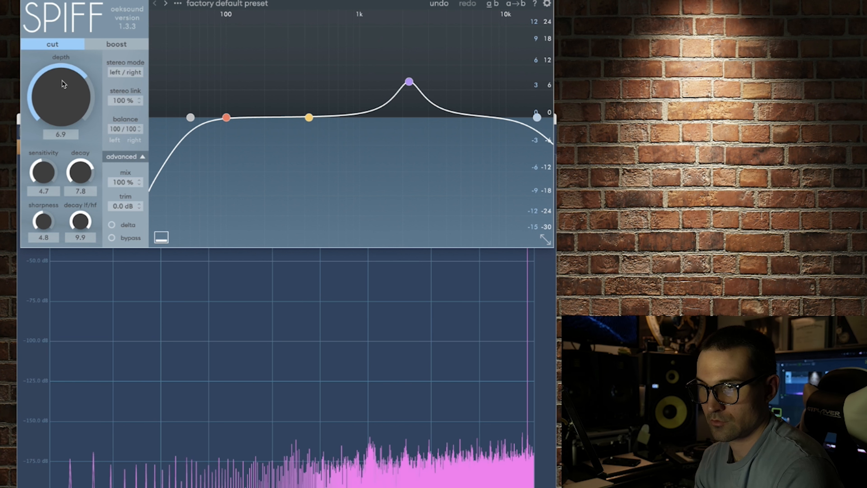
click(118, 45)
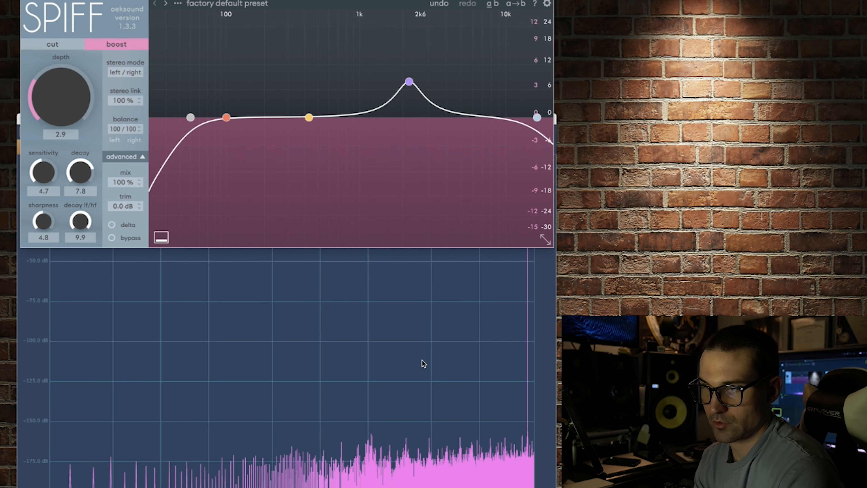
Check the harmonics in boost mode by sweeping the test tone down to 20 Hz and back up to 19999 Hz
click(424, 364)
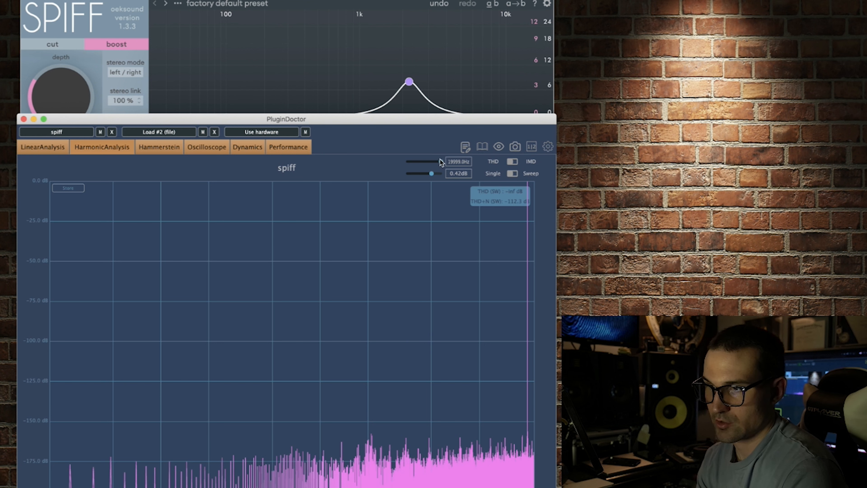
drag(439, 159, 401, 166)
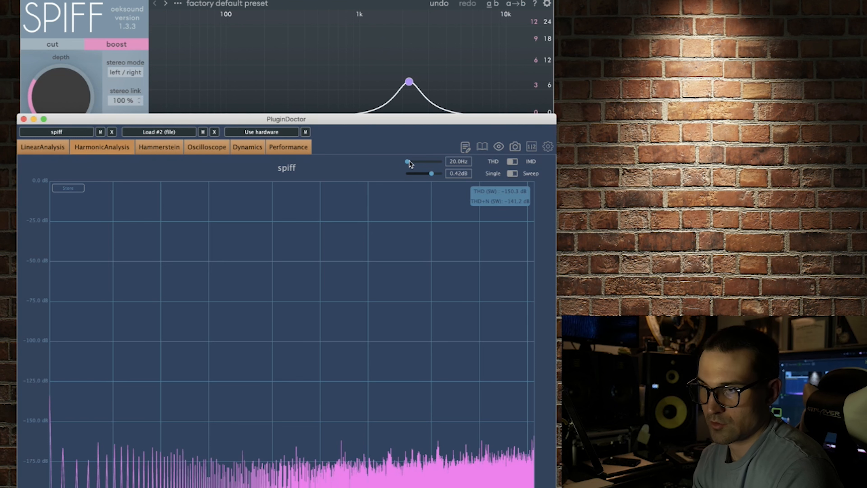
drag(407, 161, 444, 160)
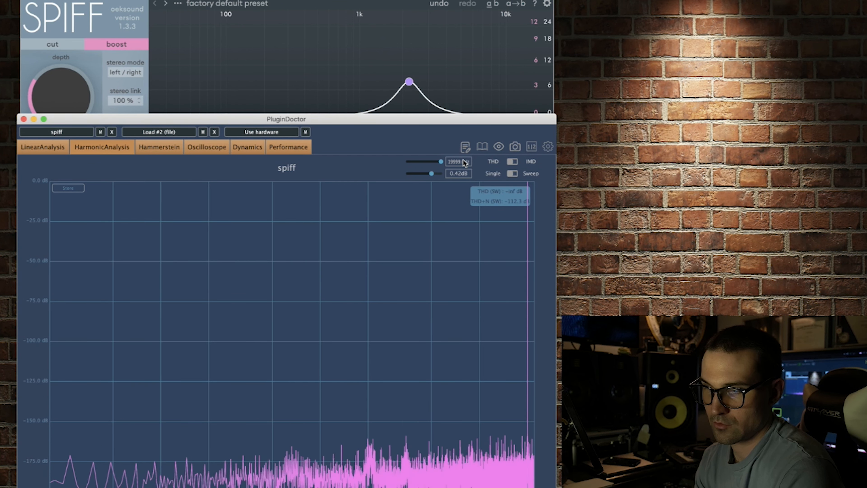
Show PluginDoctor's Hammerstein analysis of spiff in cut mode at depth 10.0, and return to the linear analysis
click(151, 146)
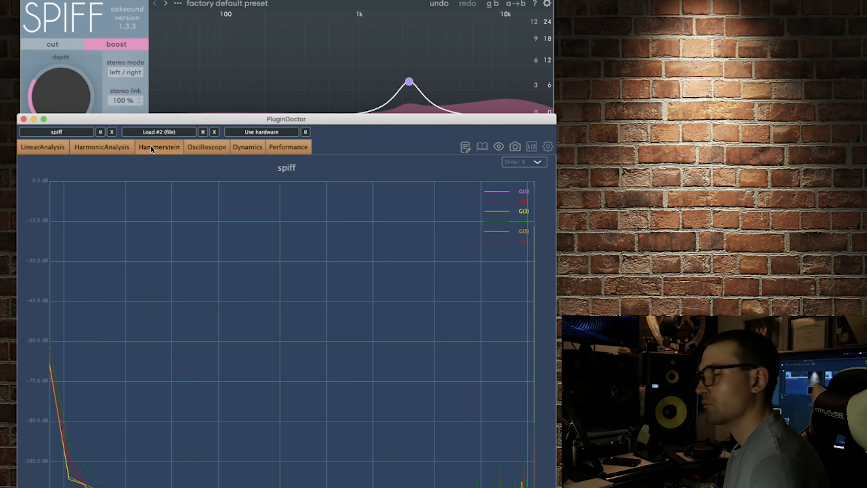
click(243, 3)
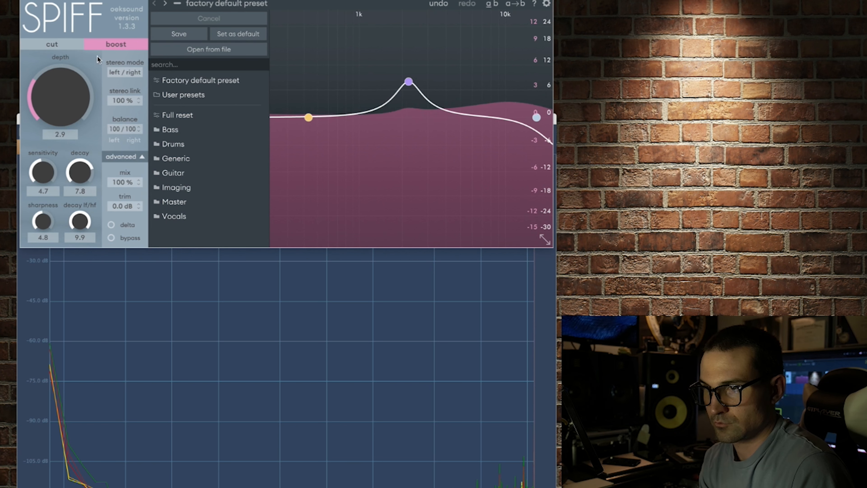
click(70, 40)
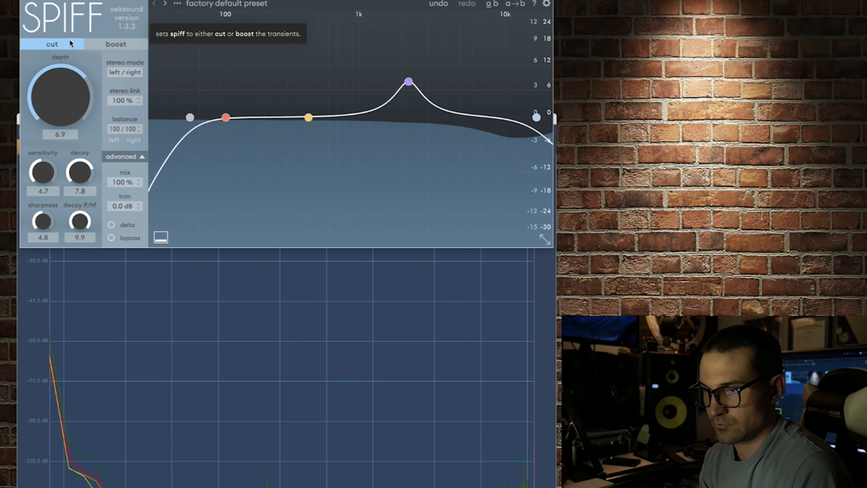
drag(64, 65, 69, 49)
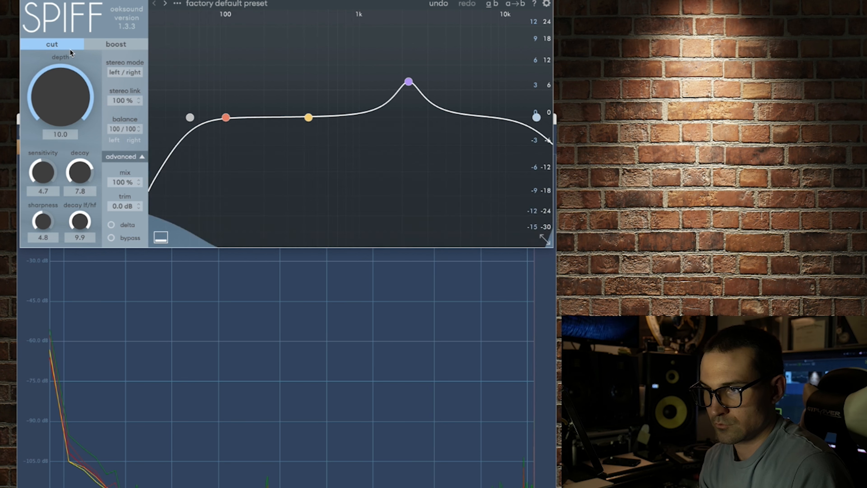
click(212, 325)
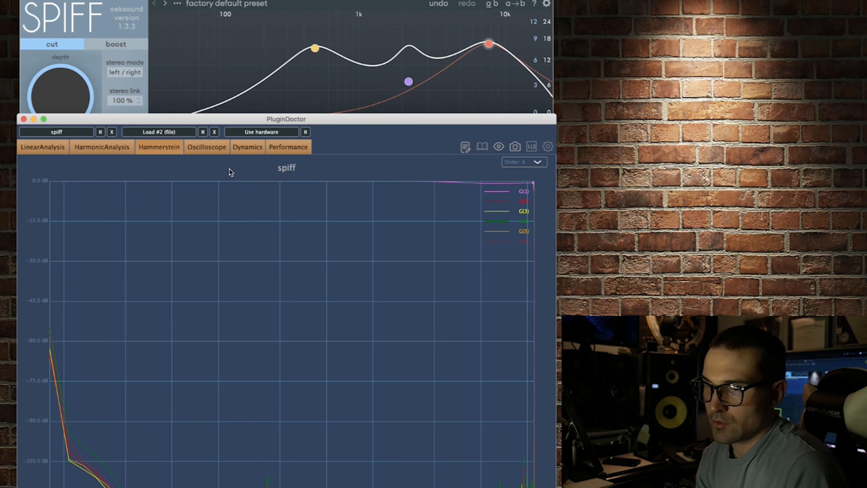
click(45, 145)
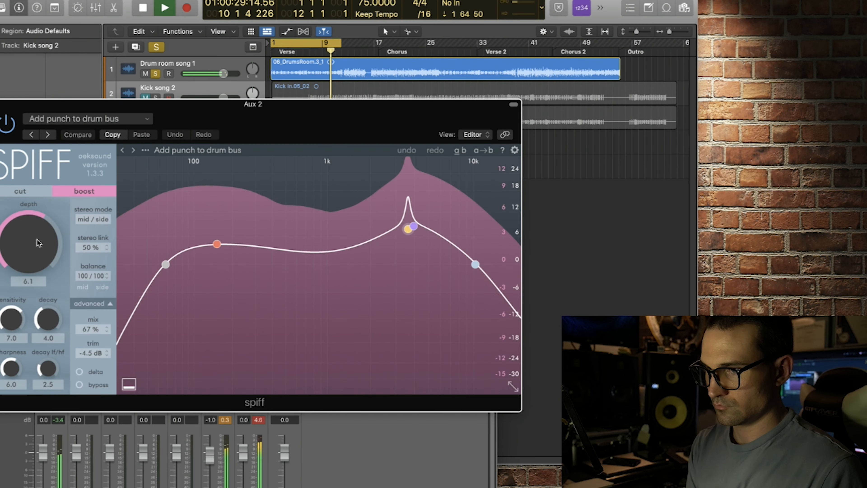
In Logic Pro, compare the playing drum room track with spiff's Add punch to drum bus preset bypassed and re-enabled
mouse_move(42, 213)
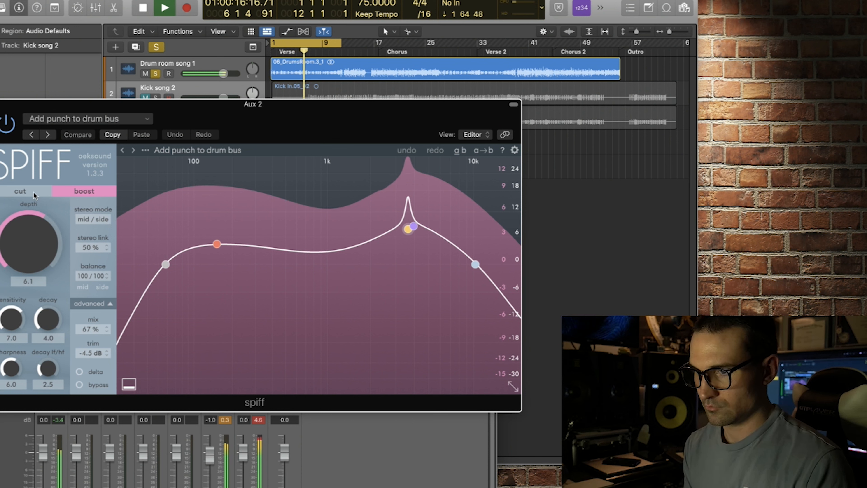
click(10, 125)
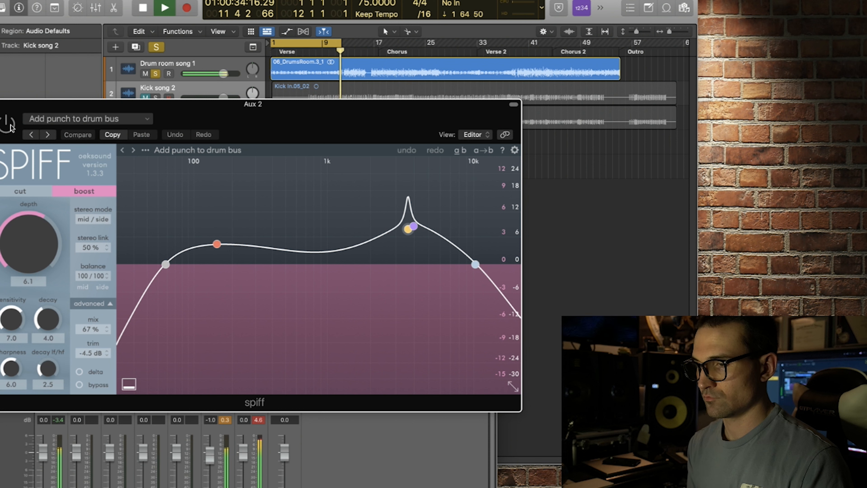
click(11, 127)
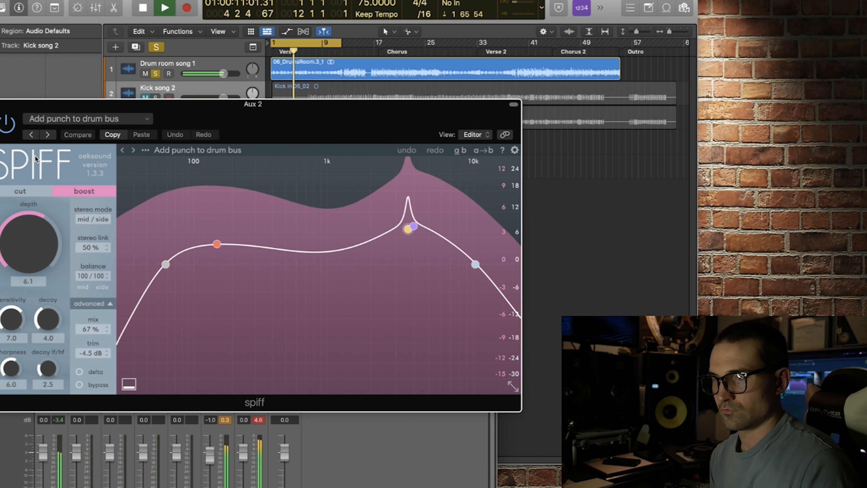
Put spiff in cut mode with sharpness 7.9 and depth 6.8, monitoring the delta signal while adjusting the sharpness
click(27, 189)
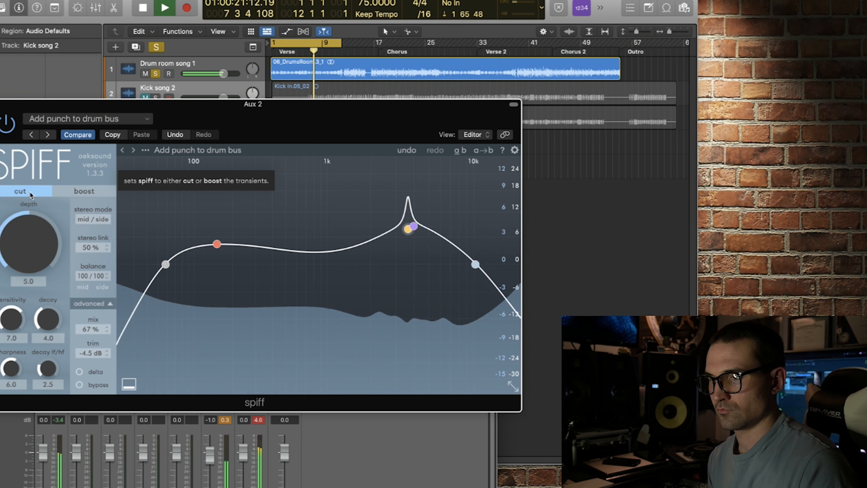
click(79, 372)
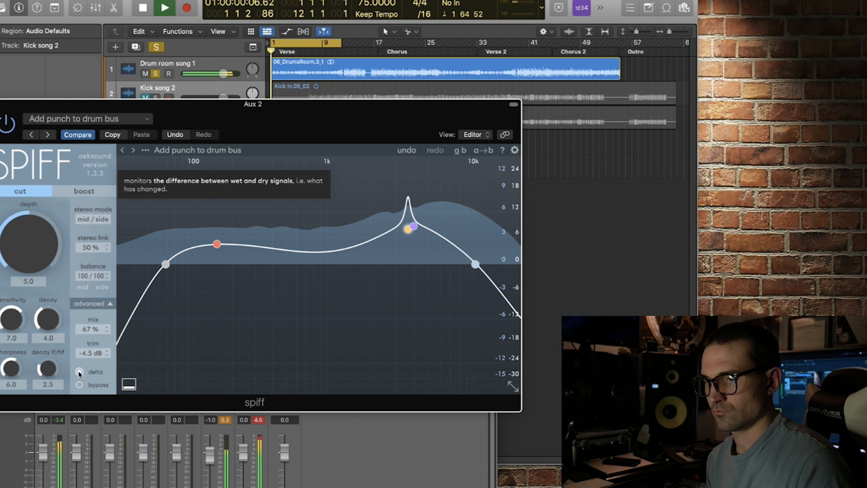
drag(12, 363, 12, 348)
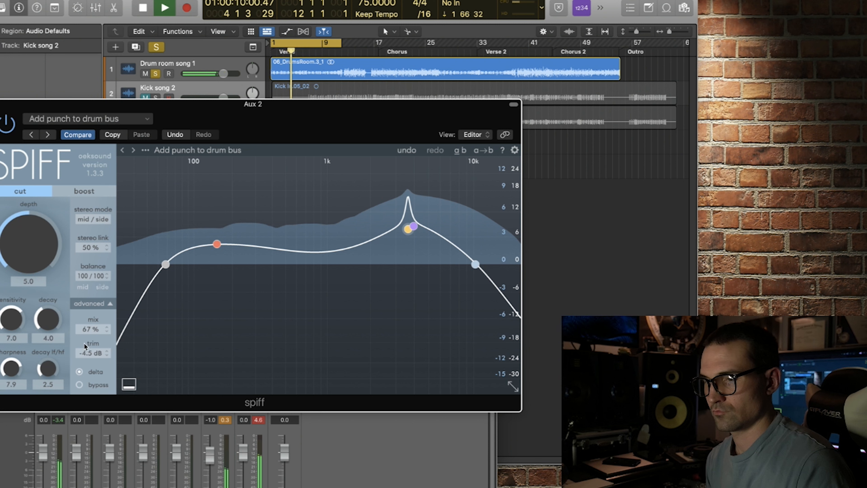
click(79, 372)
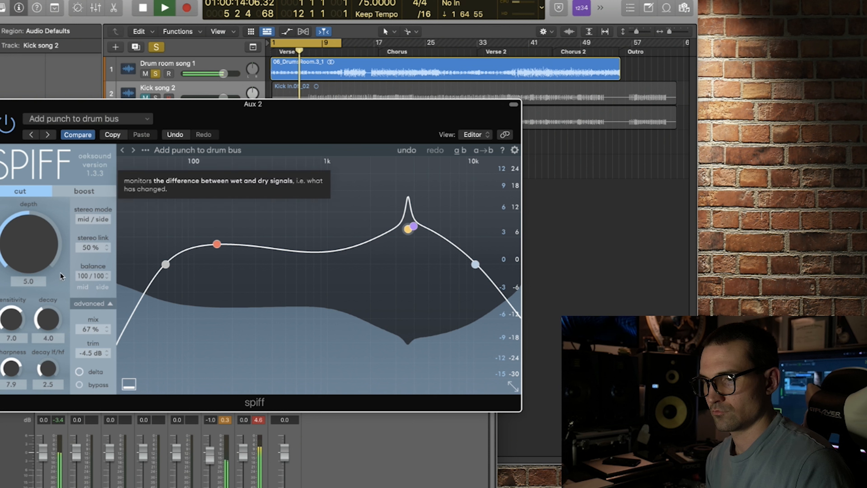
drag(46, 247, 48, 226)
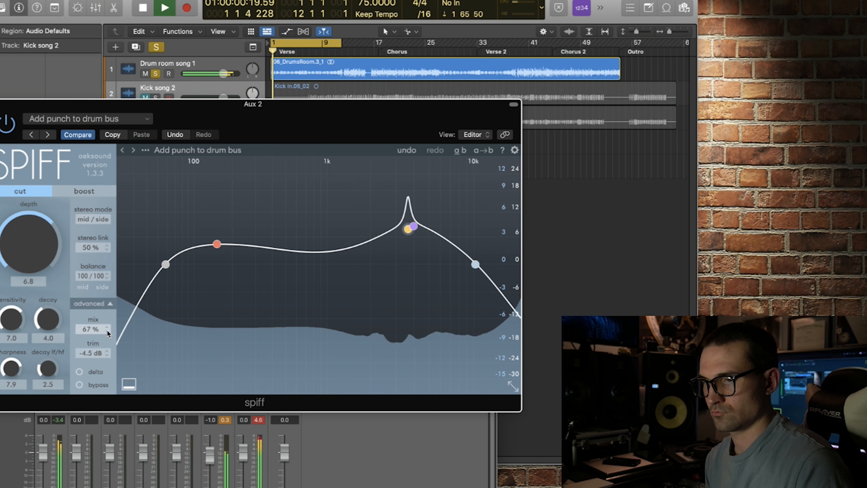
Toggle spiff's stereo mode and return it to mid / side, and set the stereo link to 33 %
click(92, 219)
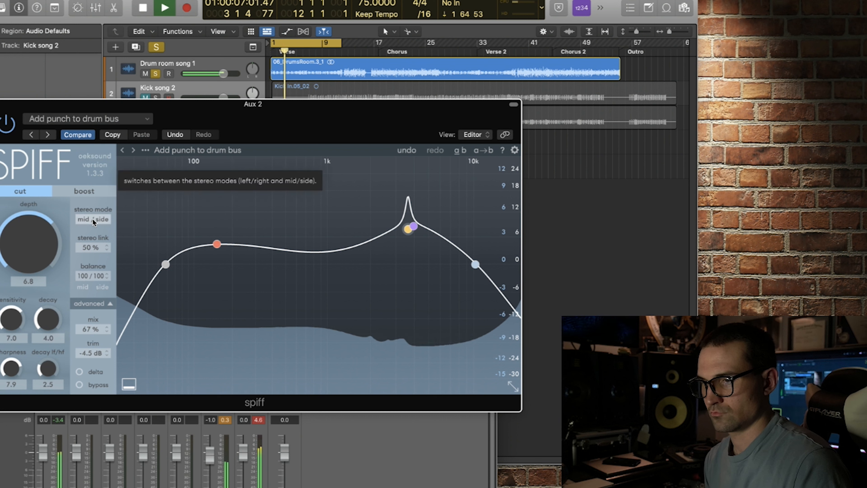
click(92, 219)
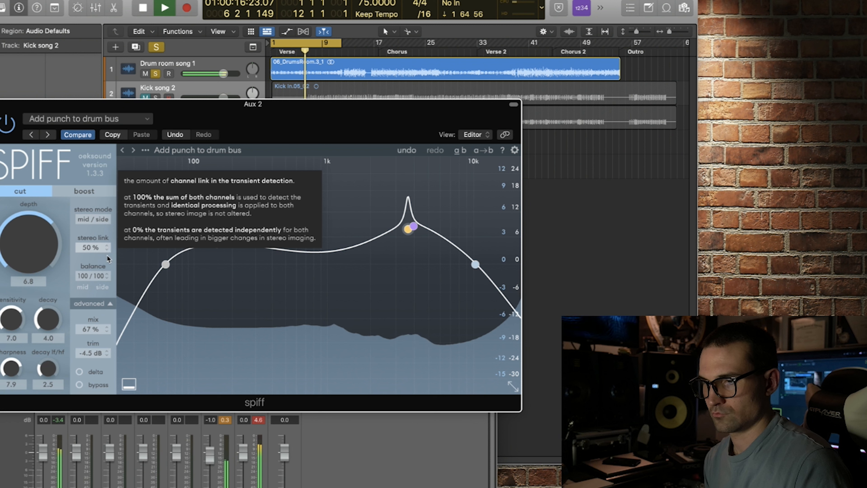
drag(100, 258, 102, 266)
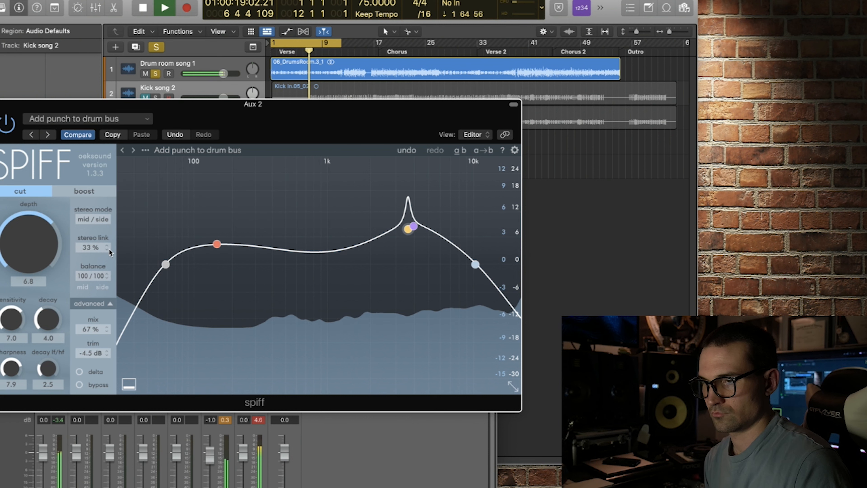
mouse_move(106, 247)
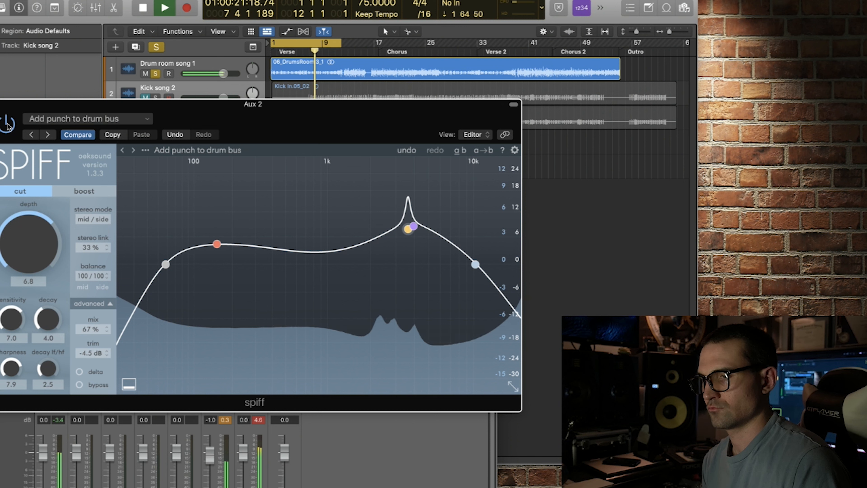
Open Oszillos Mega Scope on the stereo output and arrange its window above spiff so both are visible
click(412, 443)
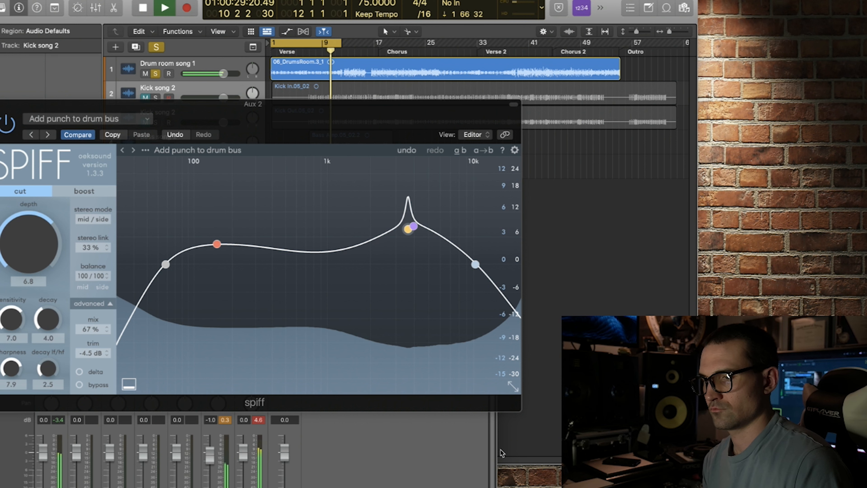
drag(309, 118, 332, 366)
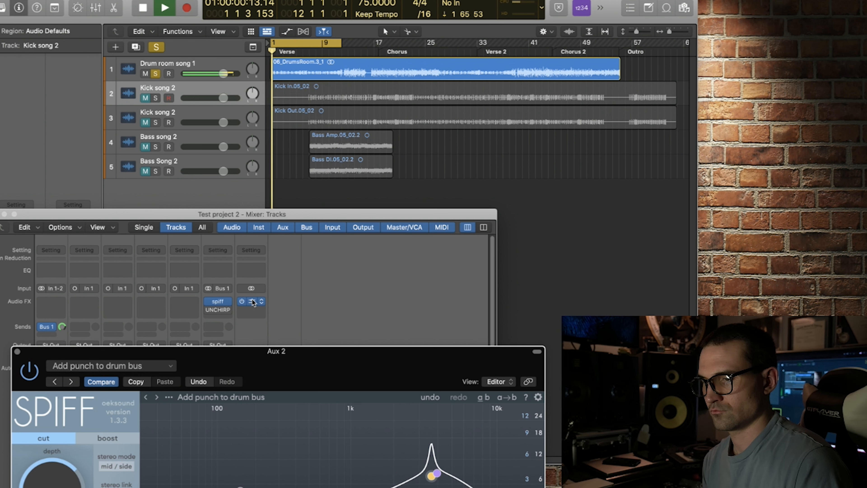
click(252, 301)
drag(344, 379, 320, 266)
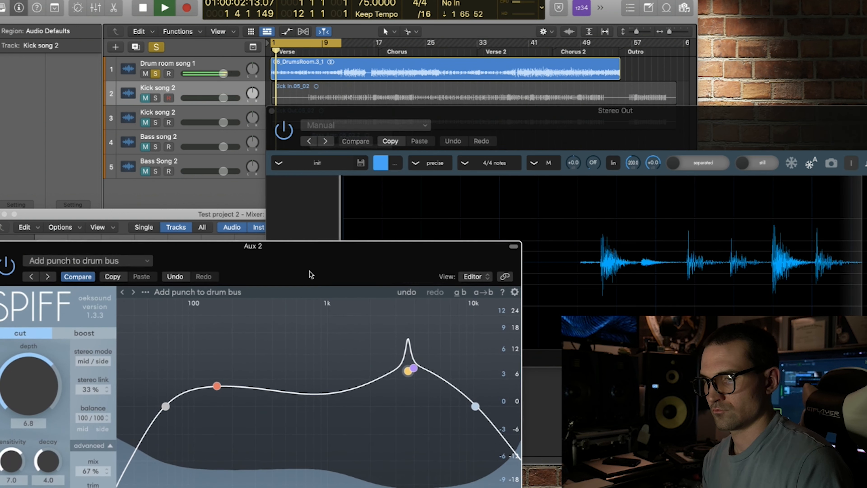
drag(534, 117, 256, 0)
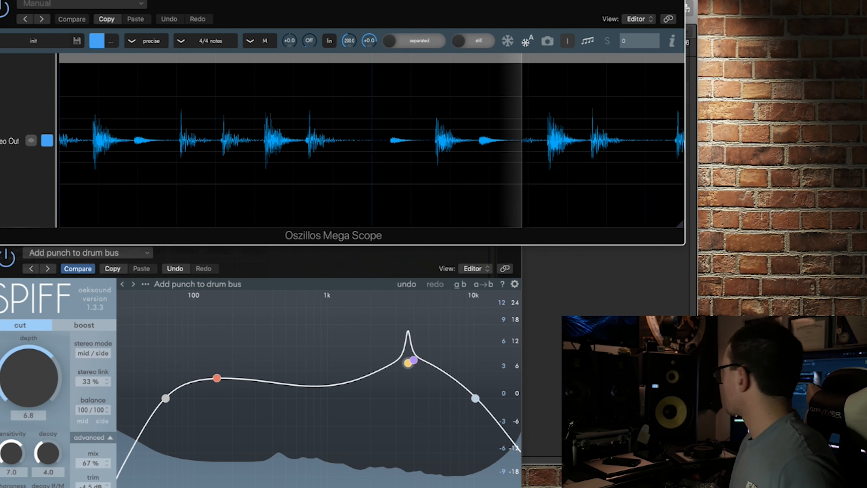
click(228, 256)
drag(232, 251, 231, 244)
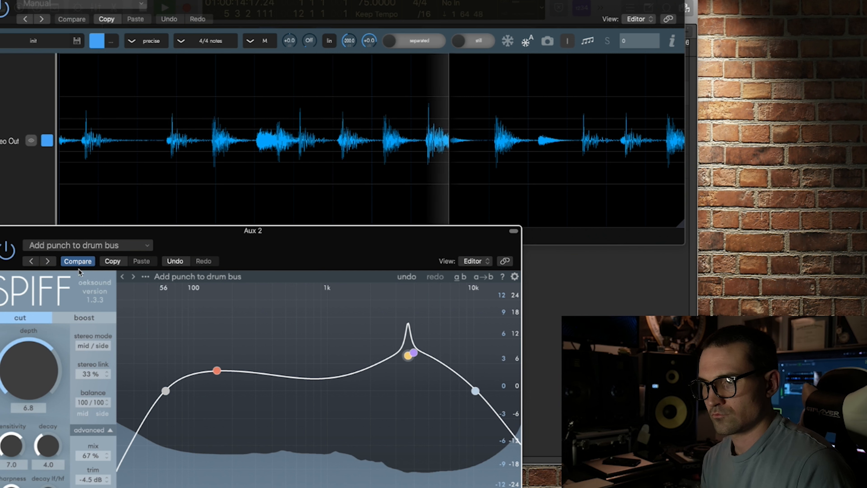
Compare the drum waveform on the oscilloscope with spiff in boost mode and back in cut mode
click(87, 317)
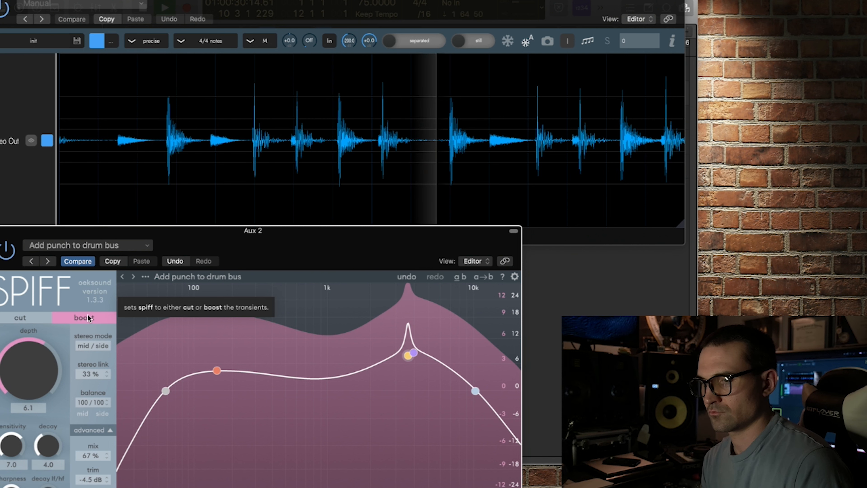
click(26, 318)
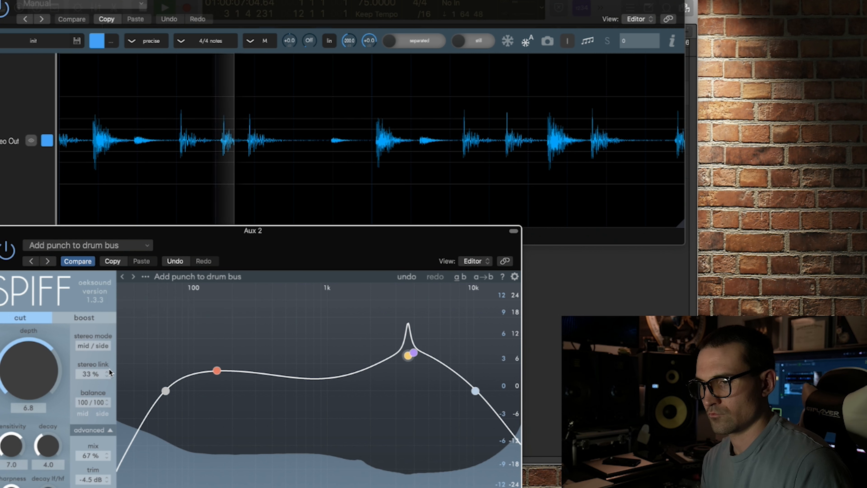
click(117, 246)
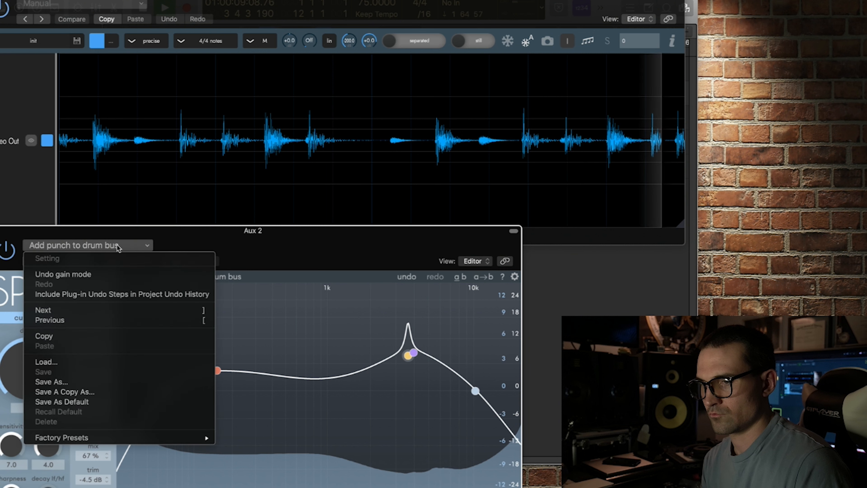
click(117, 246)
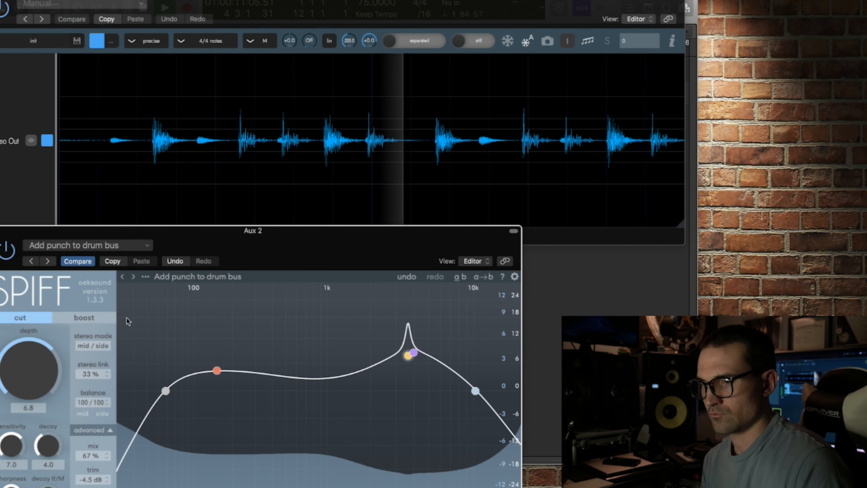
Set spiff's stereo mode to left / right and its advanced phase mode to linear
click(96, 342)
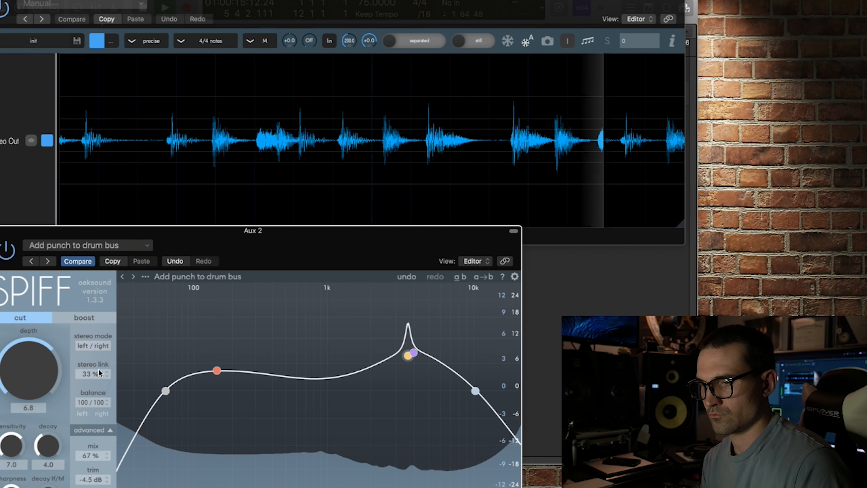
drag(170, 231, 170, 178)
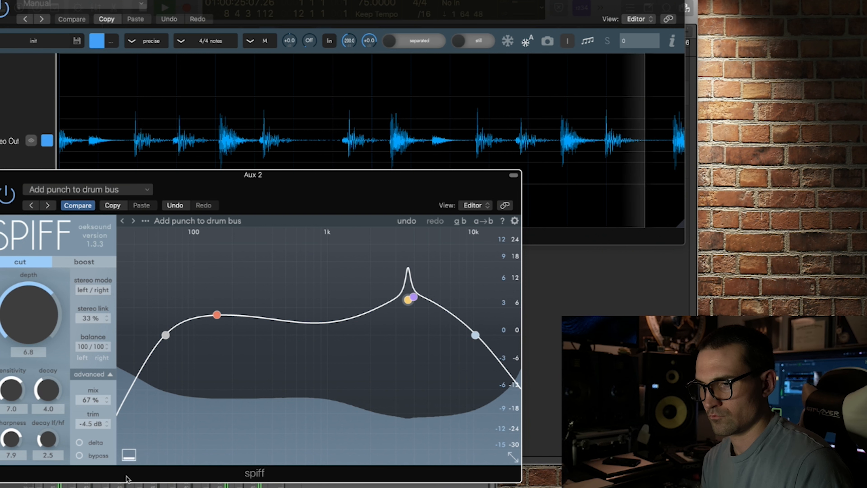
click(101, 373)
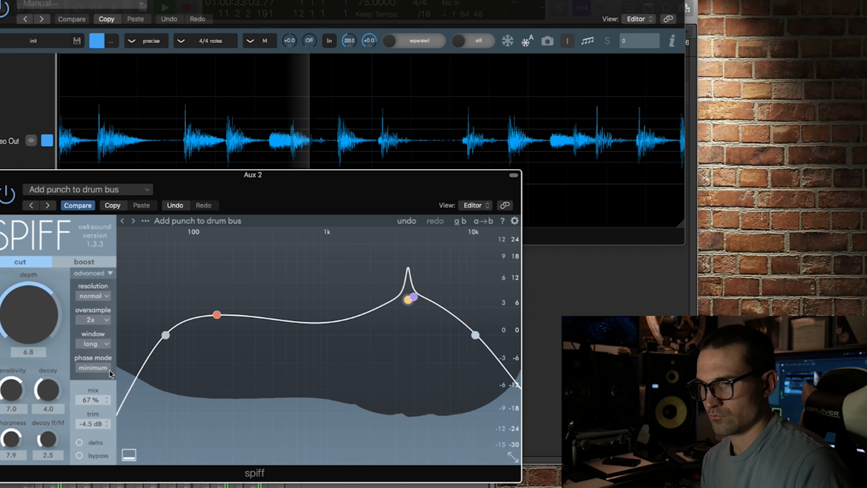
click(101, 368)
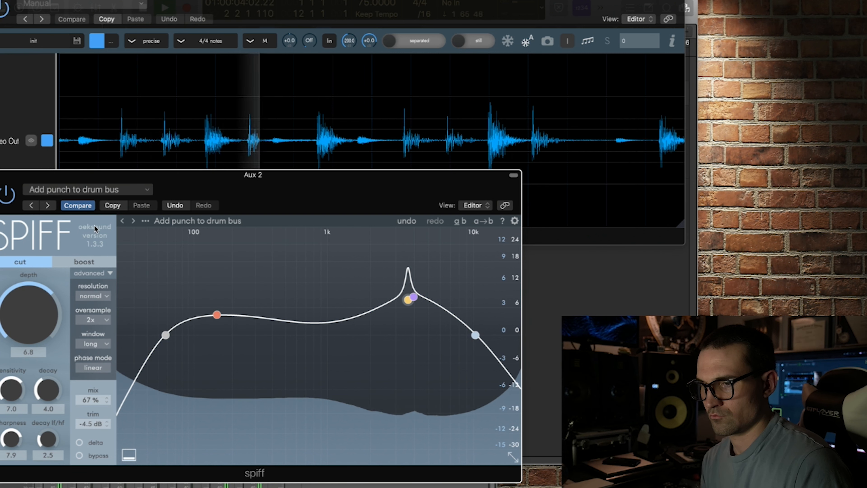
Look through spiff's oversampling choices without changing them, close the advanced settings, and switch to boost mode
click(107, 318)
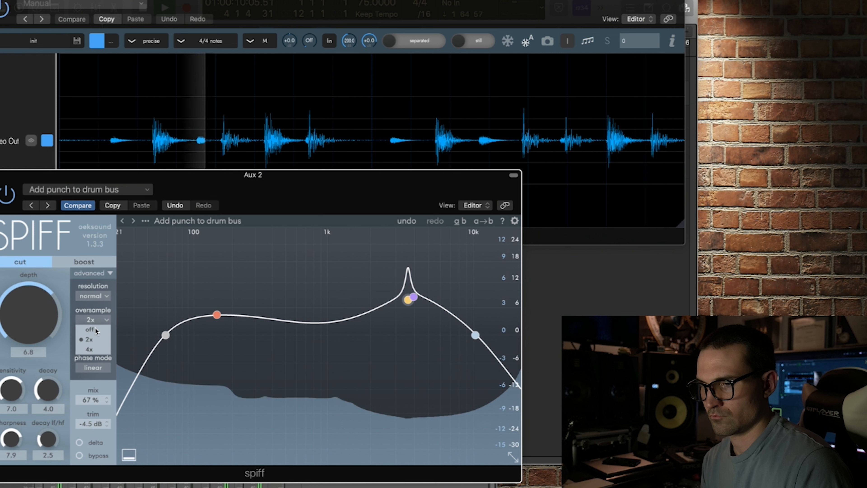
click(156, 286)
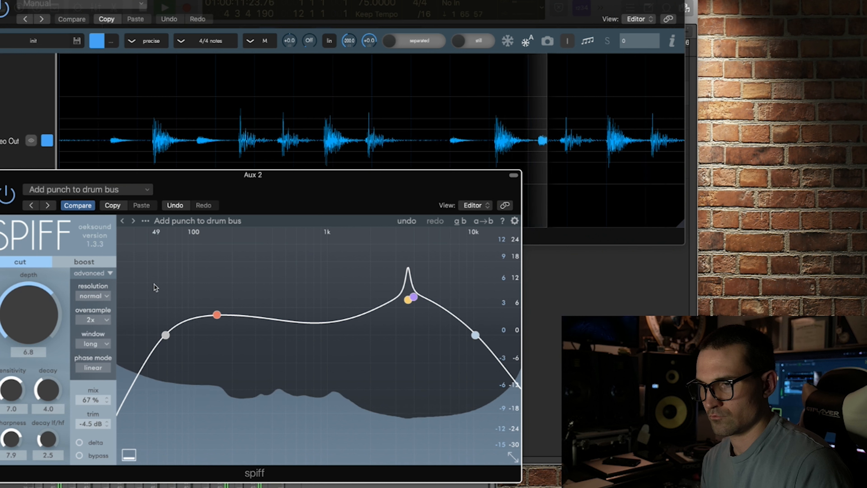
click(108, 273)
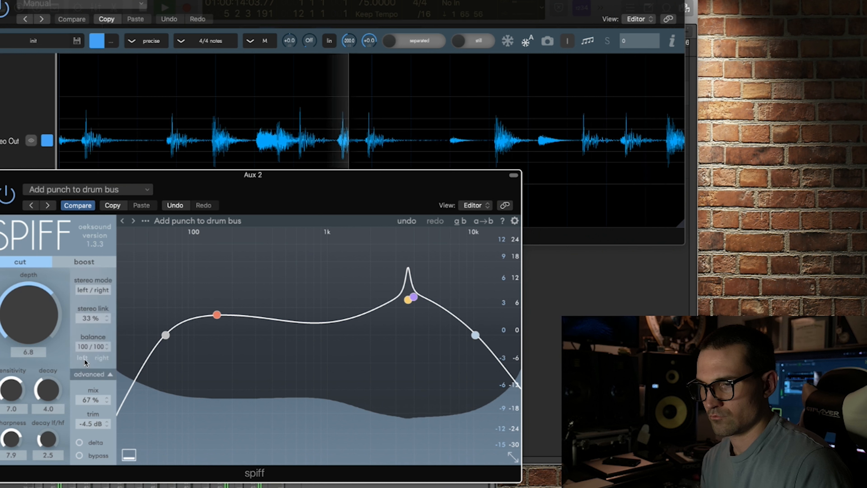
click(81, 262)
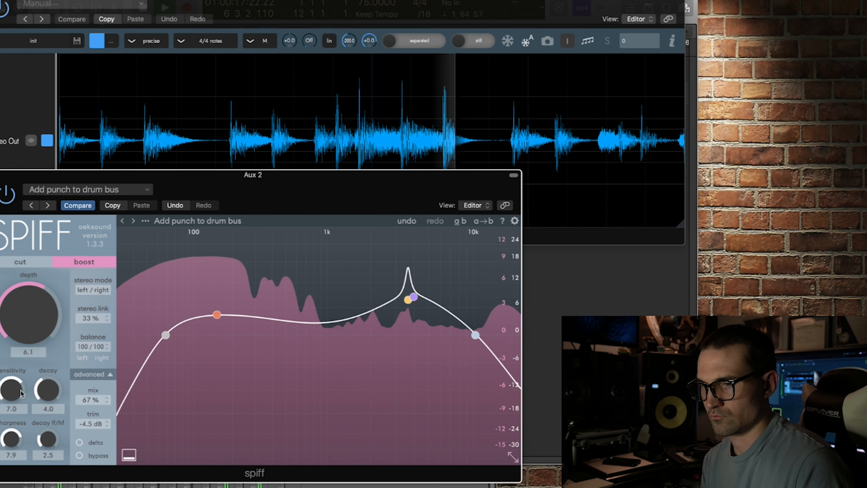
Lower spiff's sensitivity to 5.0, move its window up to uncover the mixer, and reset the red channel peak level
drag(13, 390, 14, 411)
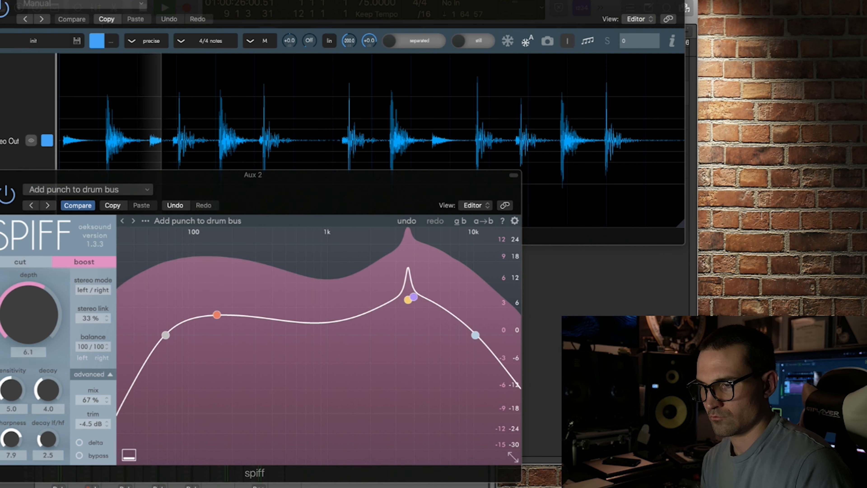
drag(367, 200, 358, 102)
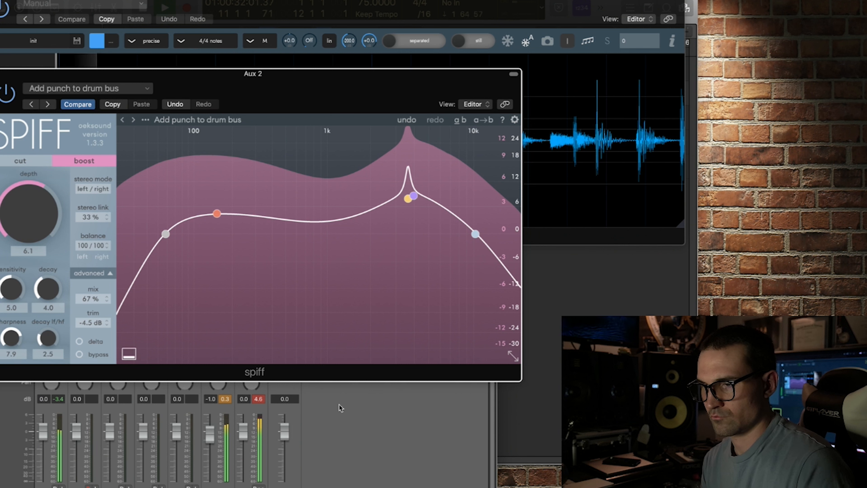
click(255, 402)
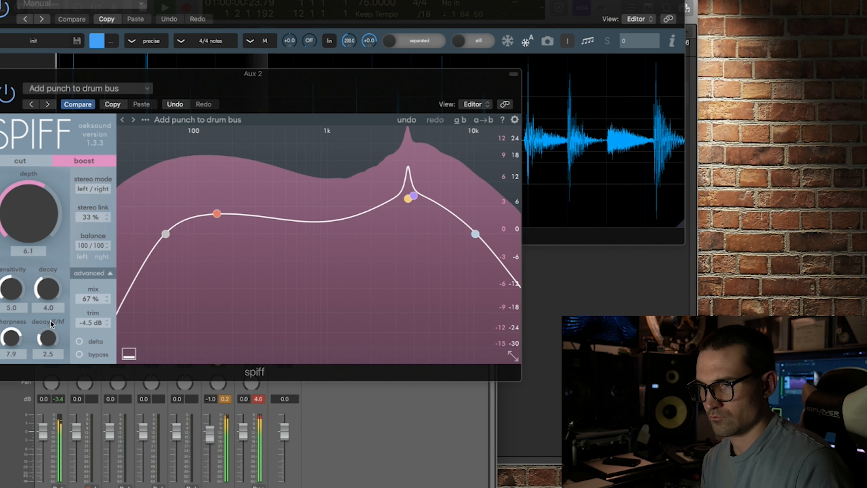
Set spiff's sensitivity to 6.3 and its decay to 7.0, and read the decay lf/hf explanation
click(12, 296)
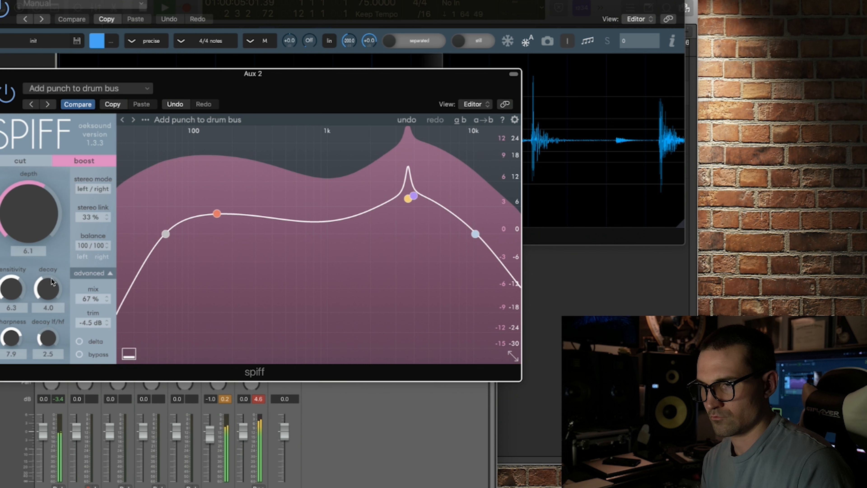
drag(49, 264, 48, 253)
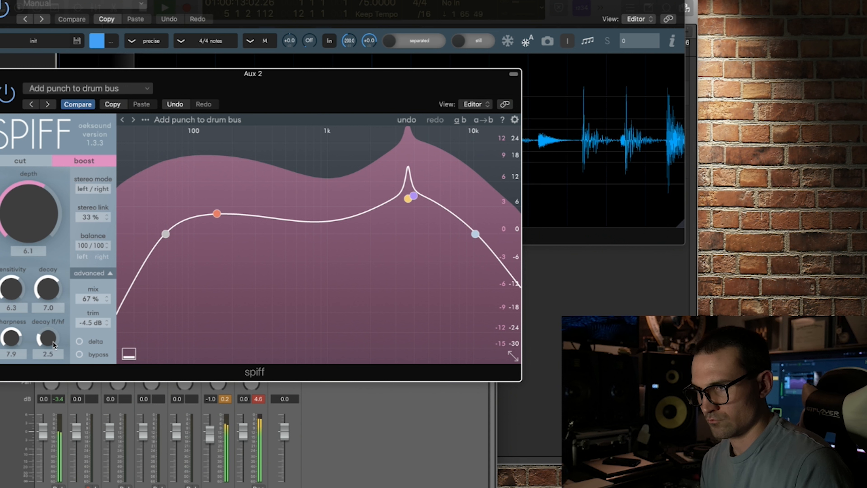
mouse_move(53, 341)
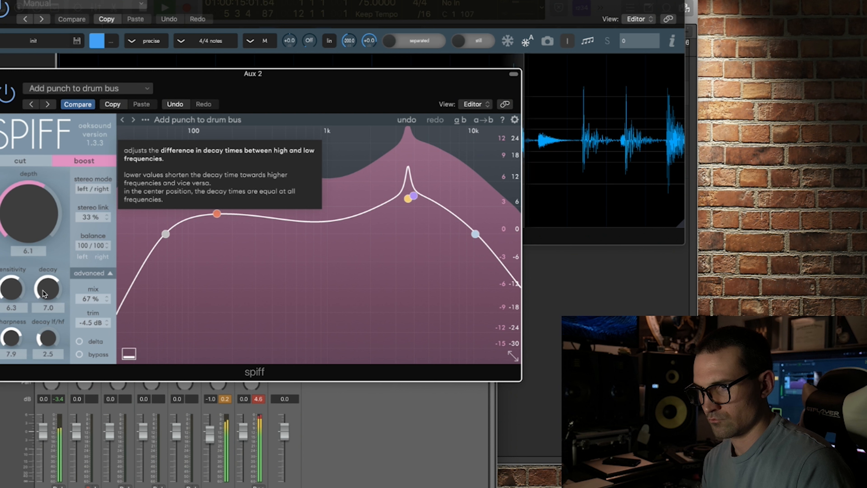
mouse_move(44, 293)
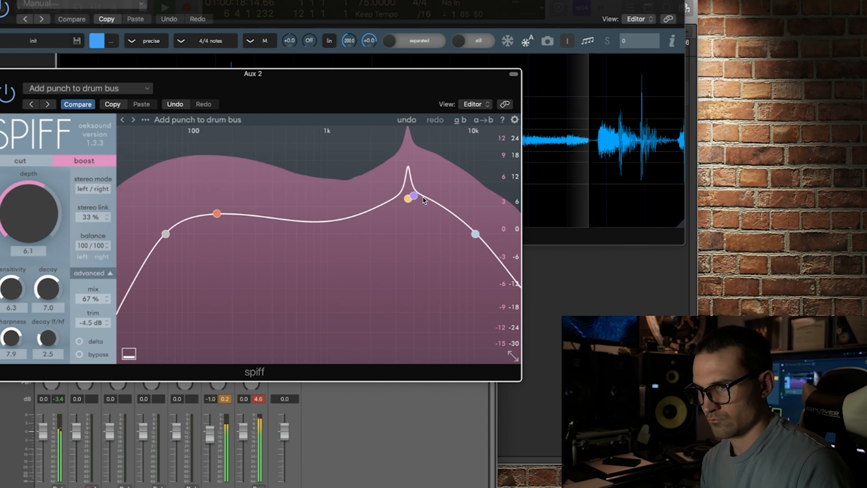
Move spiff's band 3 to about 1.6 kHz with a sens of about 9.3 dB
drag(413, 197, 413, 220)
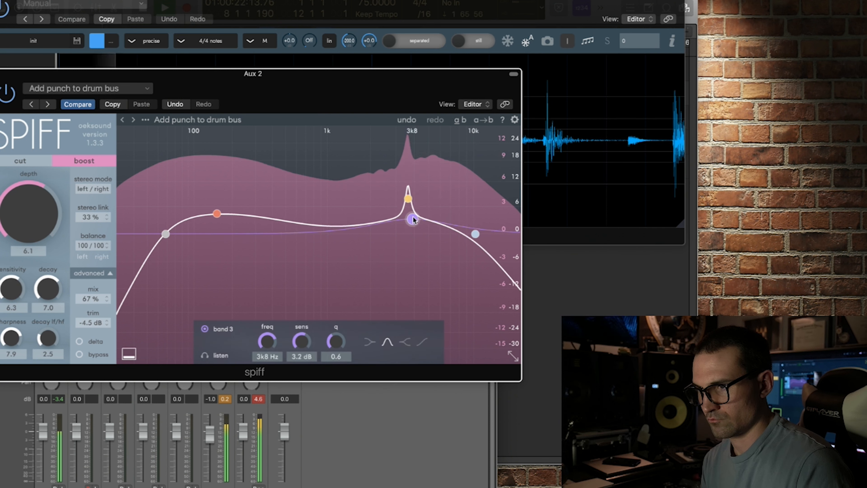
drag(414, 223, 416, 228)
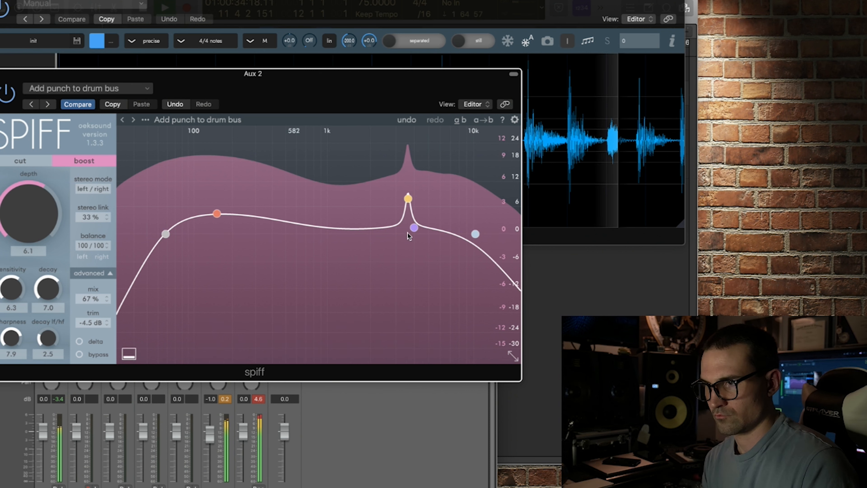
drag(388, 225, 358, 193)
drag(314, 342, 312, 339)
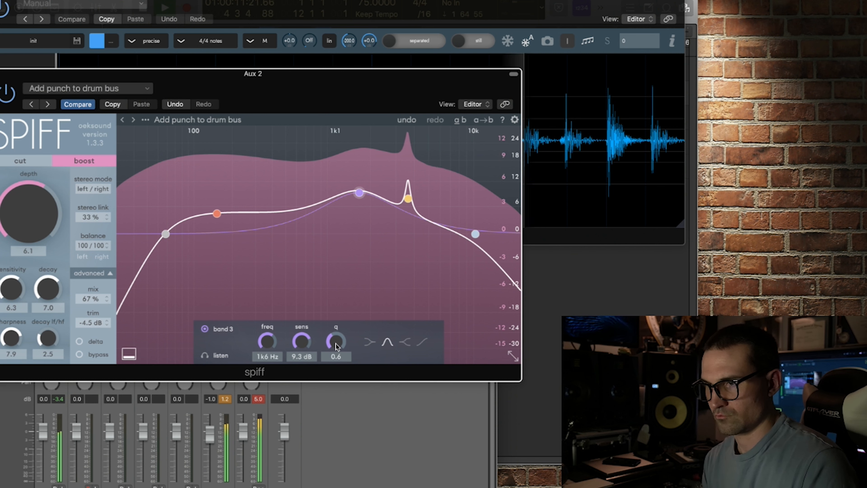
Narrow band 3 to a q of 4.9 and set spiff's decay lf/hf to 3.9
scroll(336, 345, down, 2)
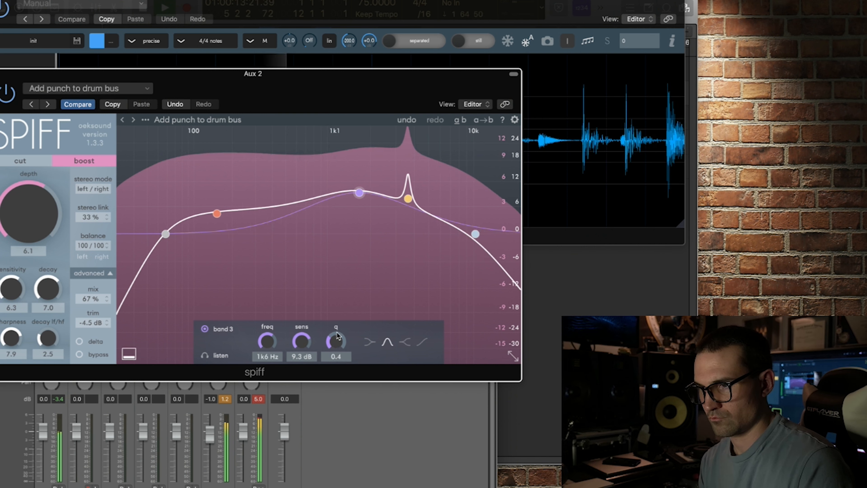
scroll(338, 326, up, 4)
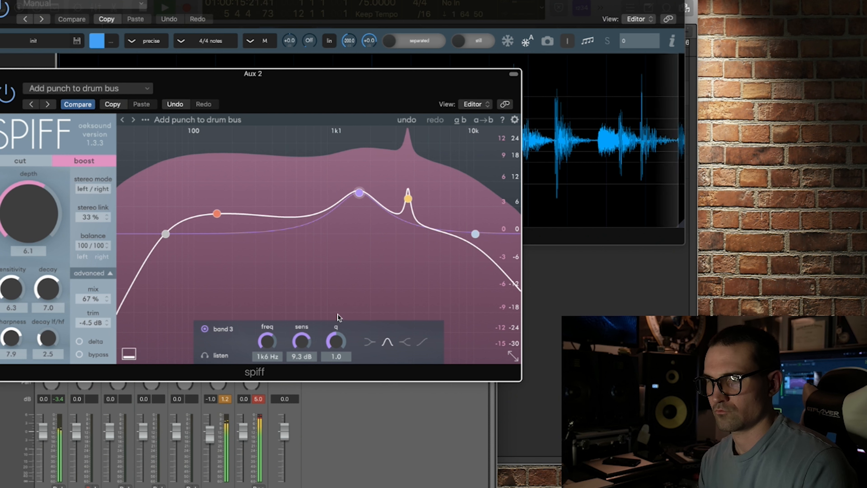
scroll(338, 300, up, 5)
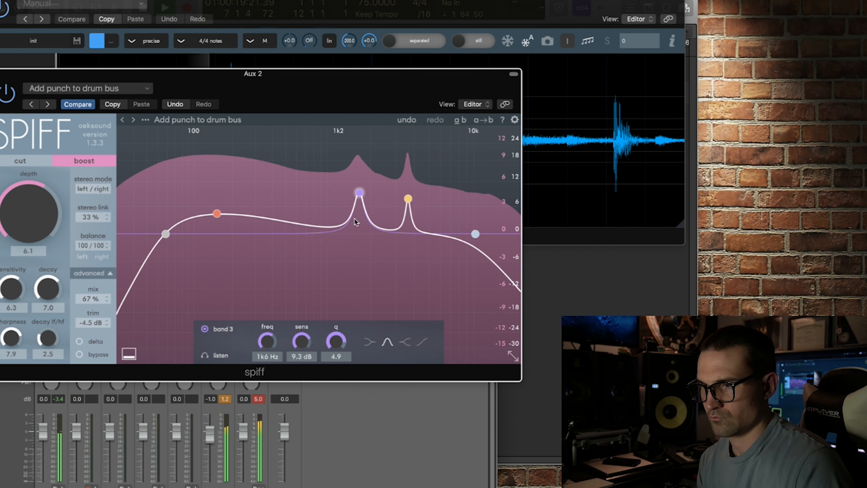
scroll(358, 212, up, 2)
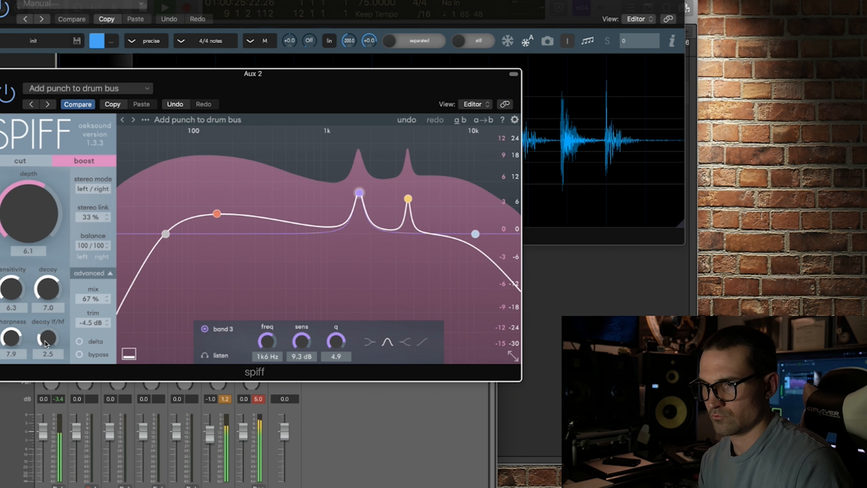
scroll(46, 327, up, 5)
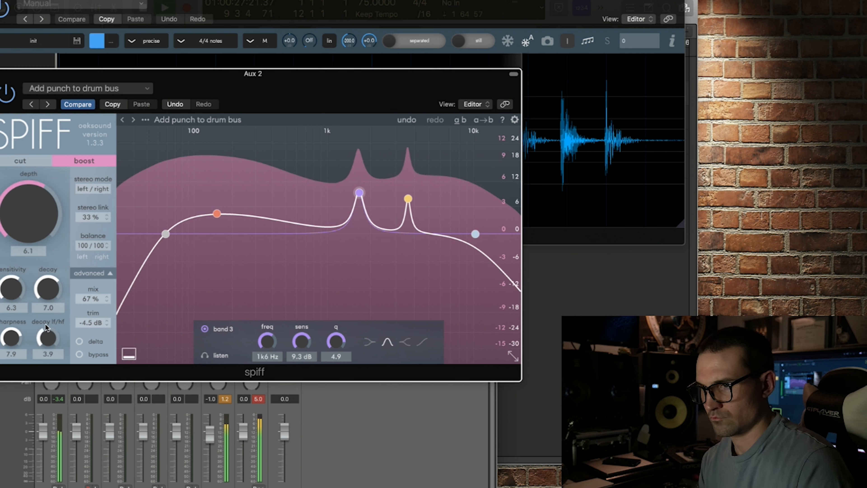
Audition spiff's delta signal, switch delta off again, and move the spiff window below the oscilloscope waveform
click(78, 341)
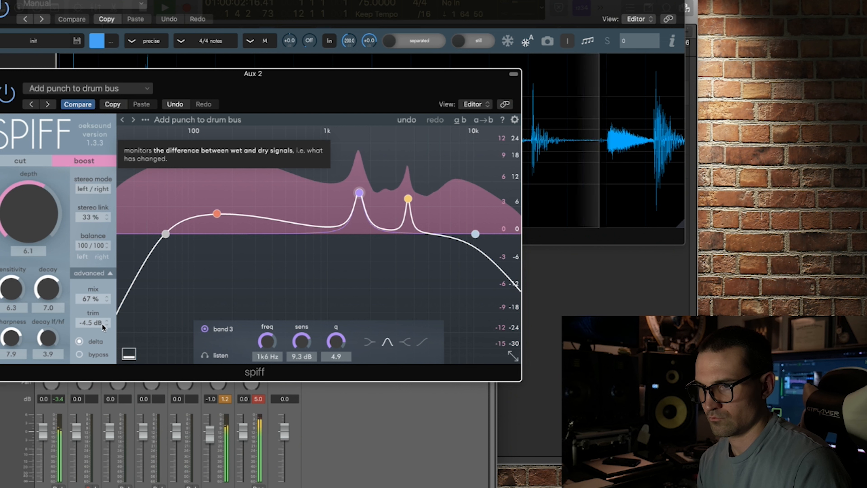
click(79, 341)
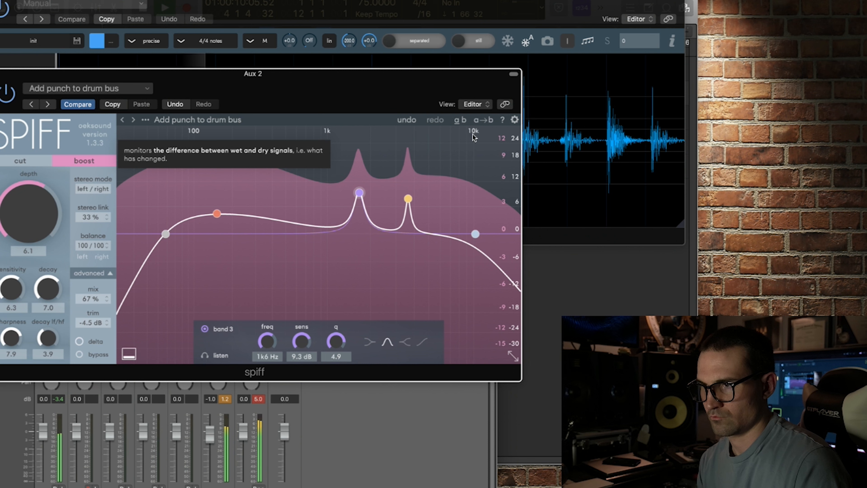
click(608, 14)
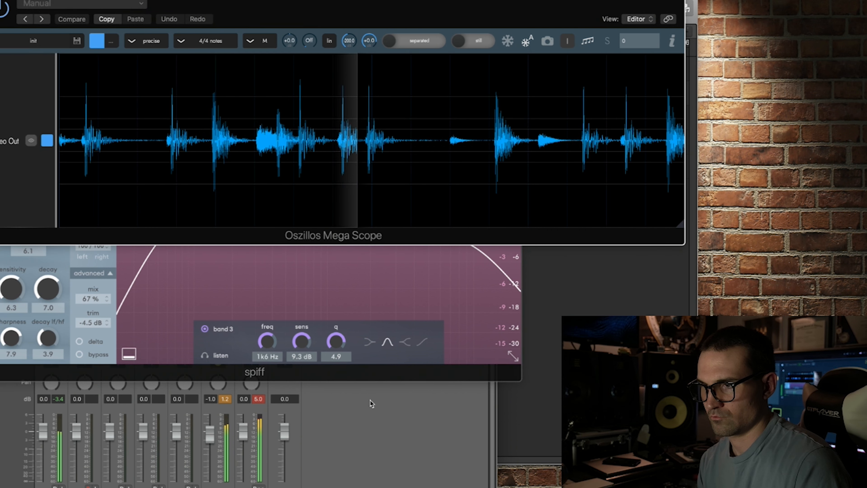
click(415, 366)
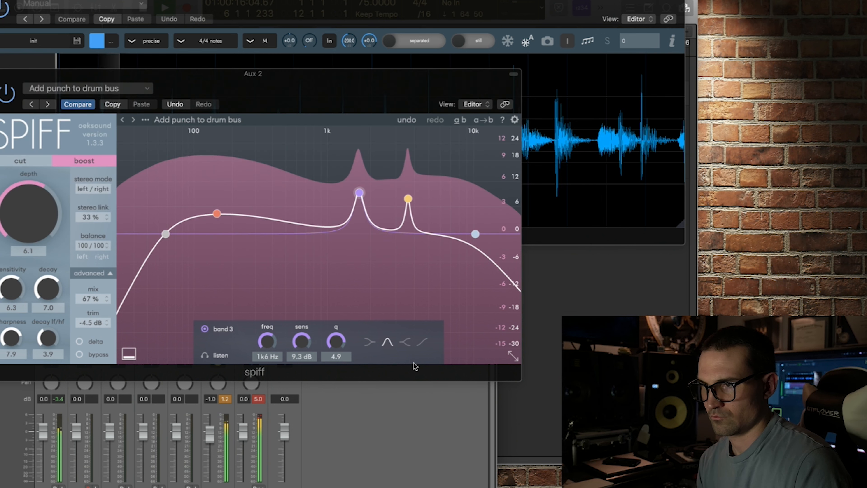
drag(338, 80, 342, 231)
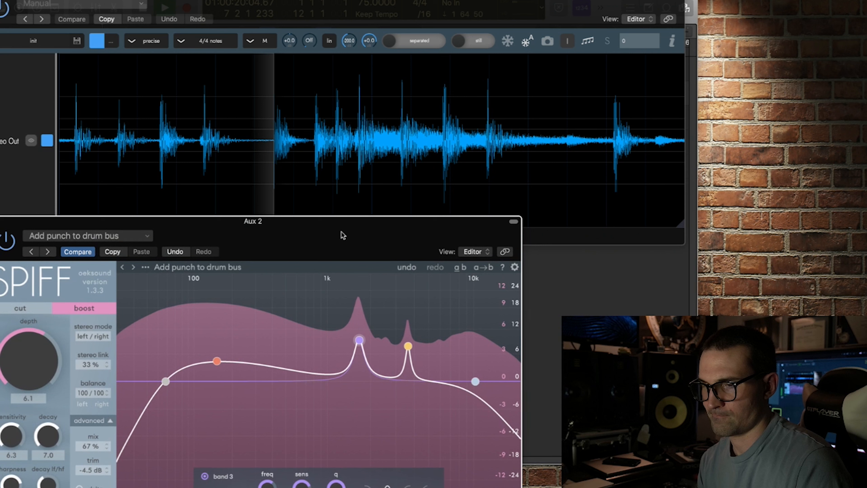
Lower spiff's band 1 near 169 Hz to roughly 0 dB, and bypass spiff before stopping playback
mouse_move(7, 213)
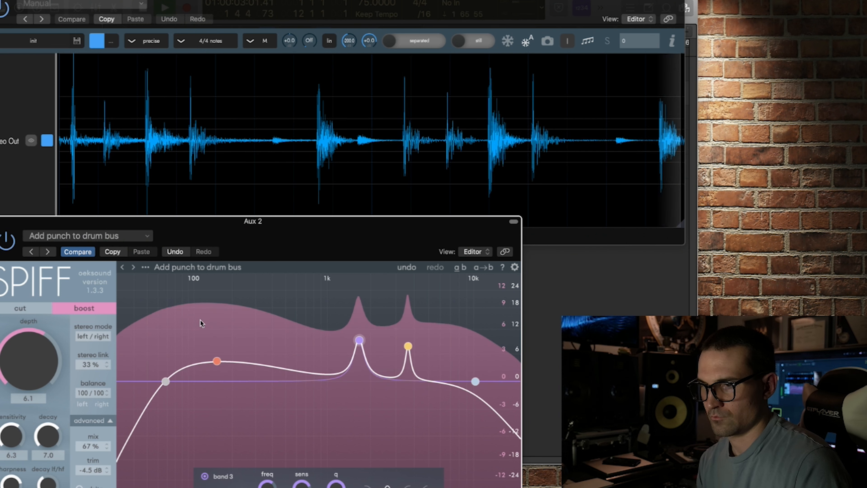
click(220, 362)
drag(218, 375, 218, 379)
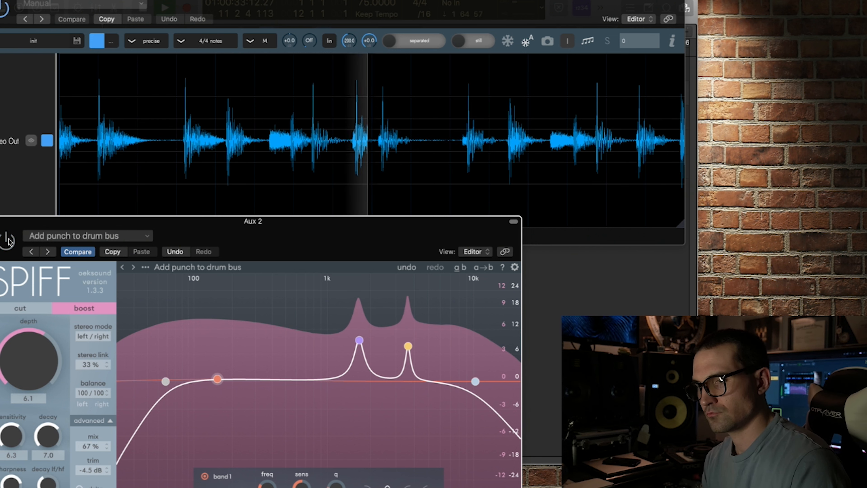
mouse_move(1, 273)
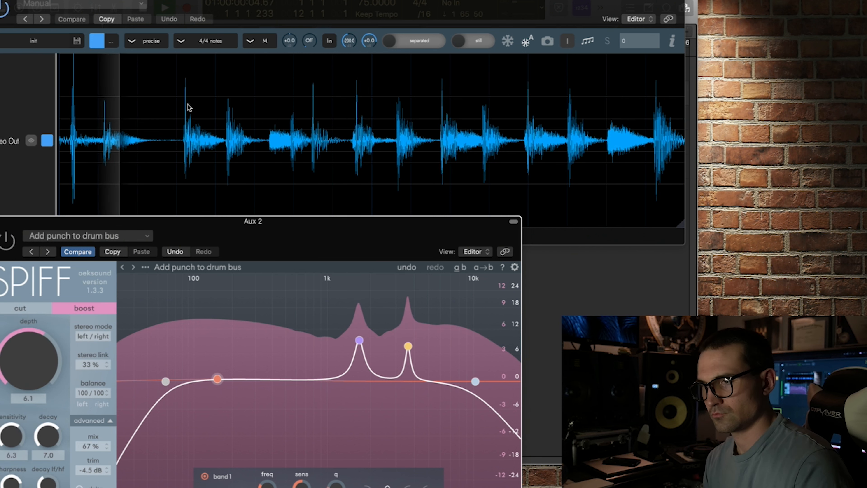
key(space)
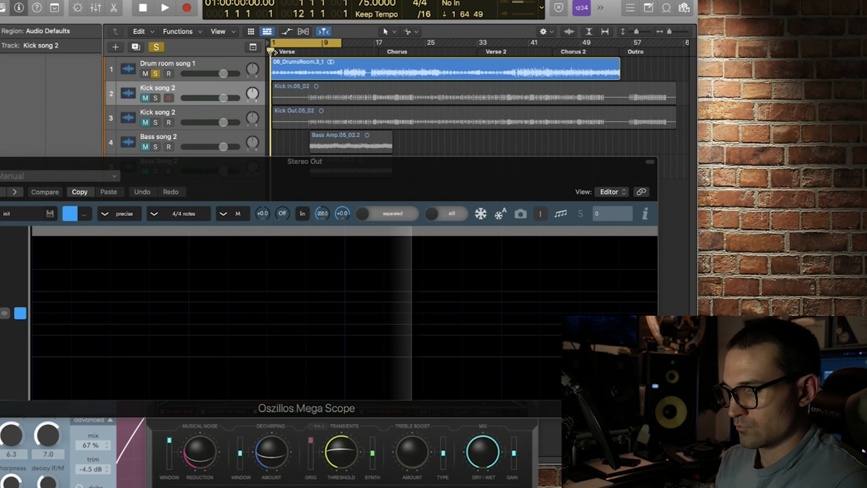
Restart playback with the oscilloscope moved above UNCHIRP, and raise UNCHIRP's treble boost amount and synth transients slightly
key(space)
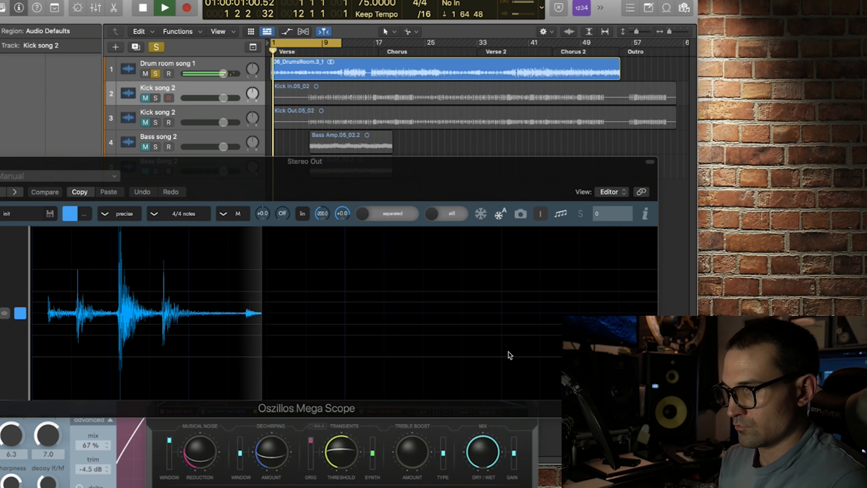
drag(516, 171, 542, 0)
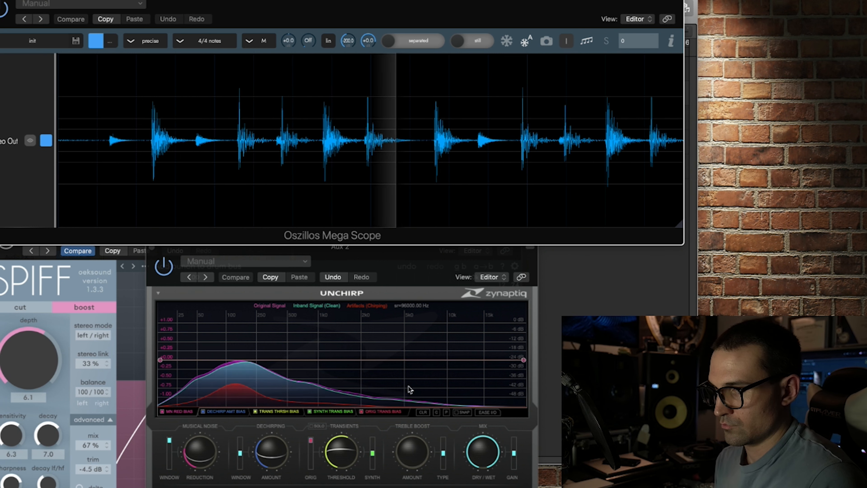
mouse_move(412, 452)
mouse_down()
mouse_move(412, 441)
mouse_move(411, 449)
mouse_up()
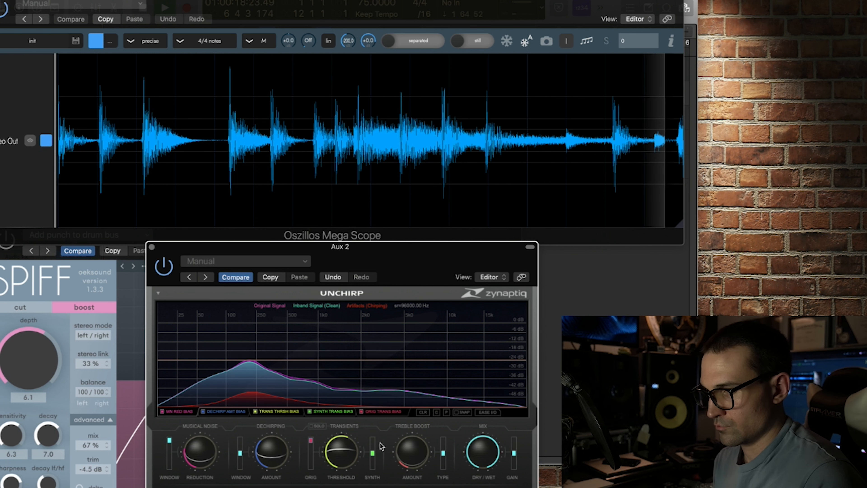
drag(373, 453, 374, 445)
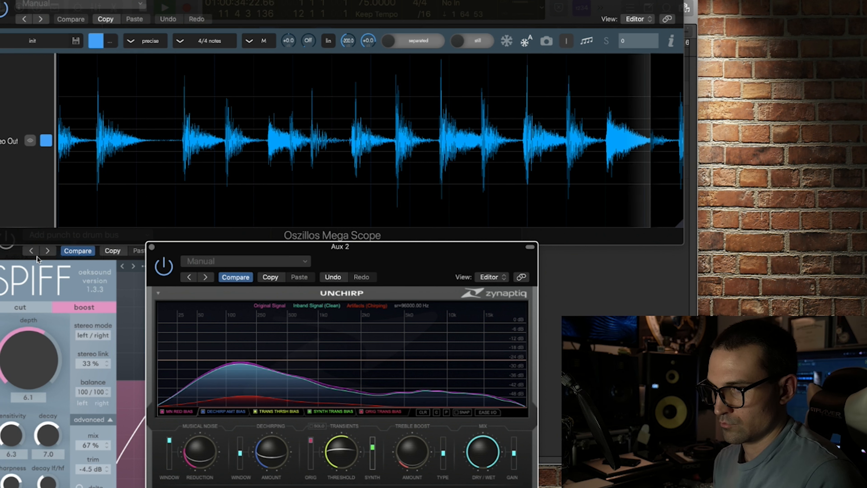
Move the spiff window up to uncover the Stereo Out channel and reset its peak level
click(82, 280)
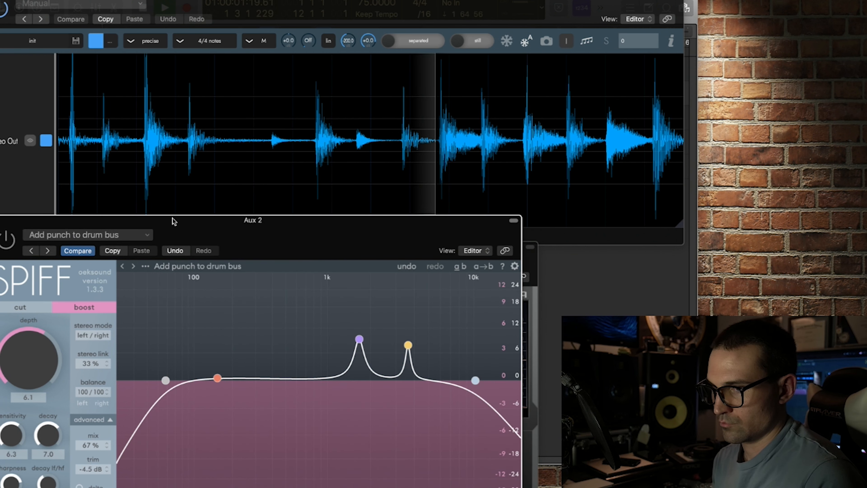
drag(173, 218, 160, 12)
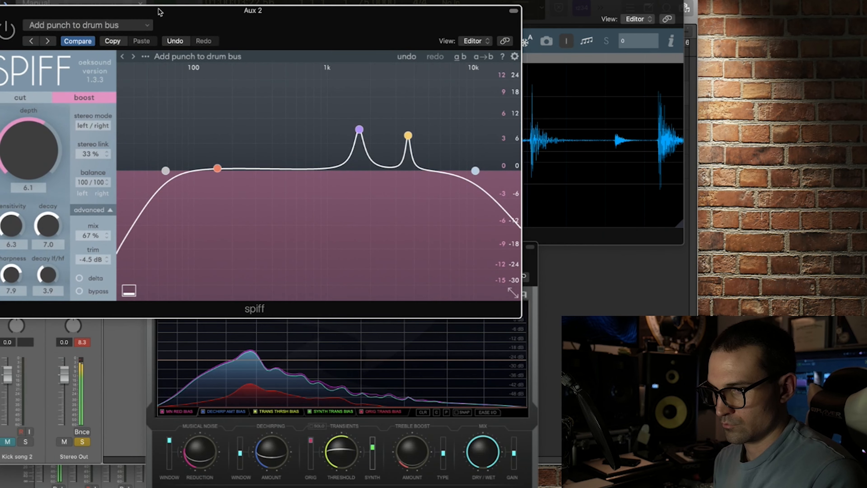
click(89, 343)
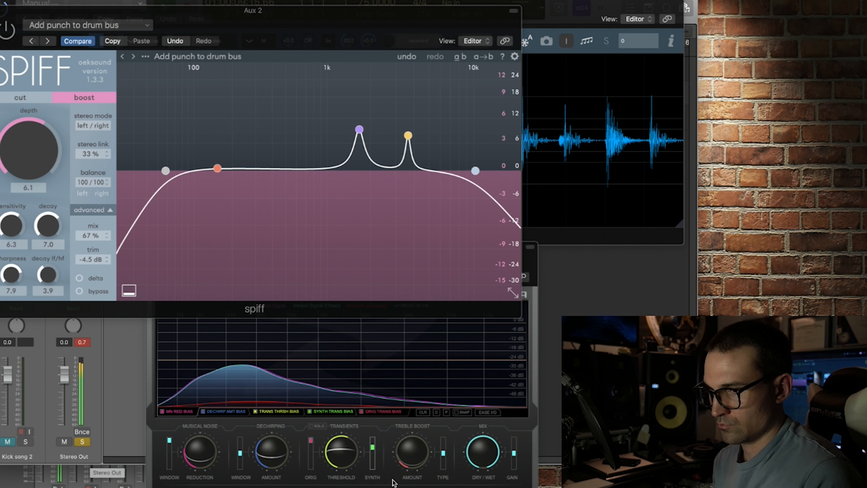
Lower UNCHIRP's dry/wet mix slightly and move its window up to uncover the mixer channels
click(484, 458)
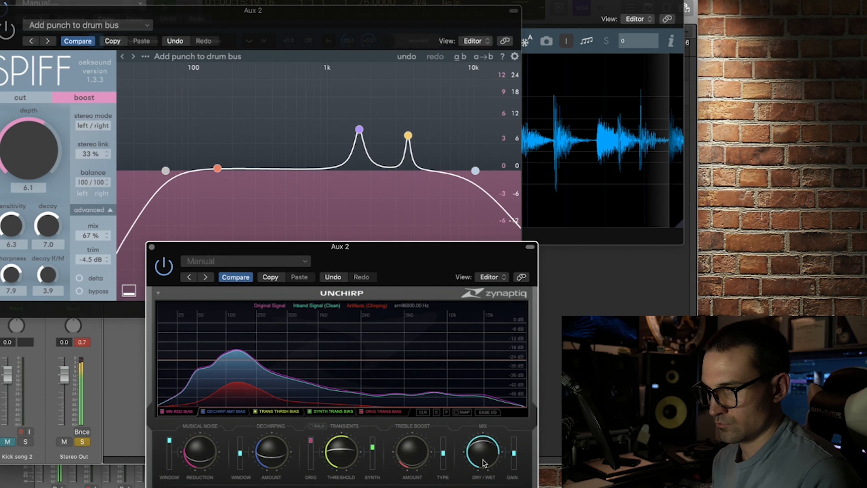
click(14, 483)
drag(443, 254, 425, 21)
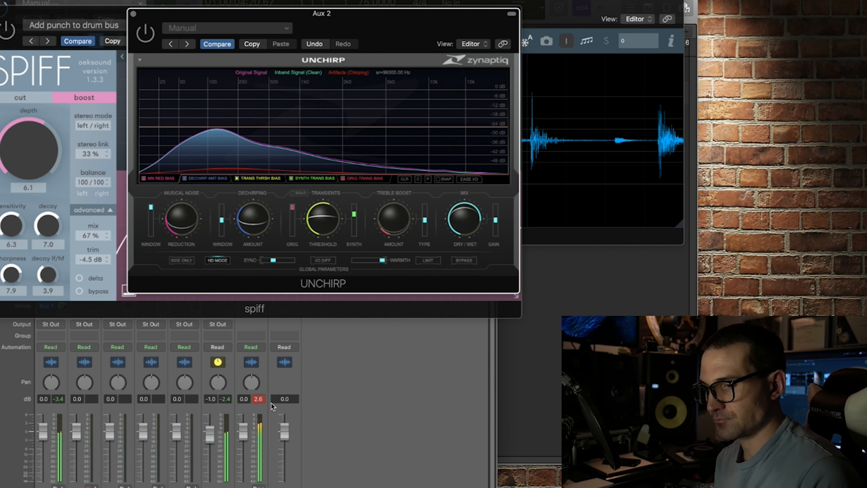
Reset the Stereo Out channel's peak level and toggle spiff's bypass while the drums play
click(259, 397)
click(258, 397)
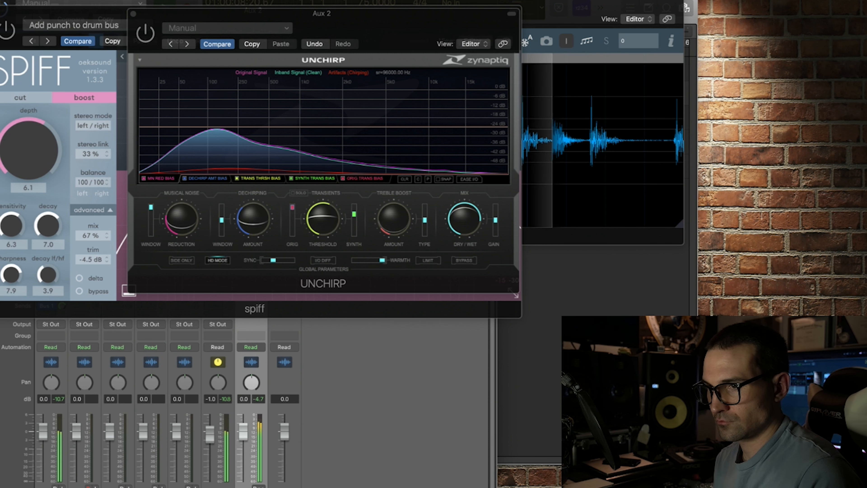
mouse_move(8, 33)
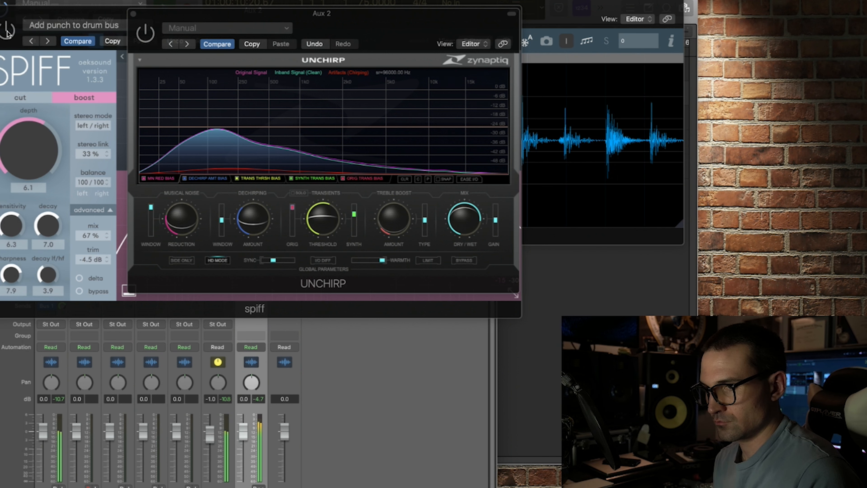
click(6, 31)
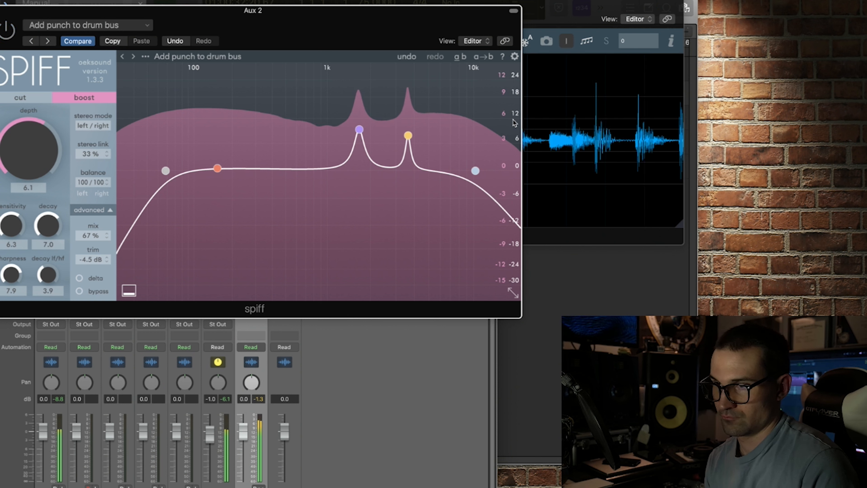
Move the spiff window down to uncover UNCHIRP's header, and toggle the two plug-ins' bypass alternately to compare them
drag(444, 11, 445, 66)
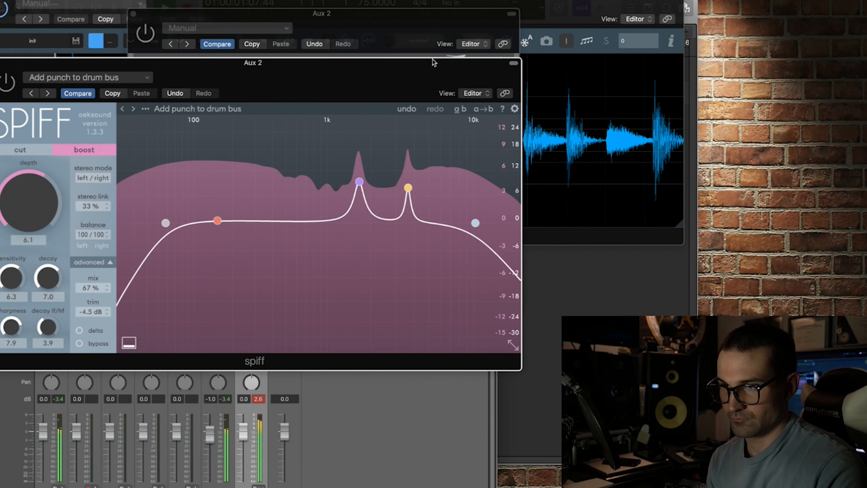
click(145, 33)
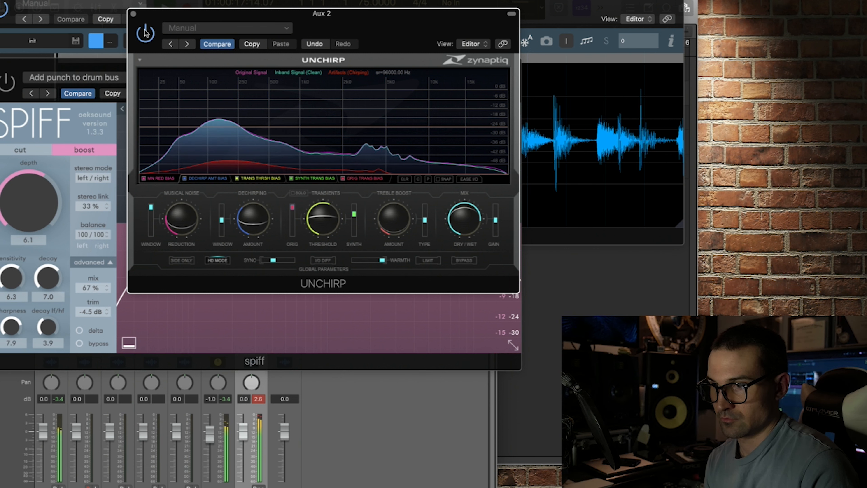
click(5, 84)
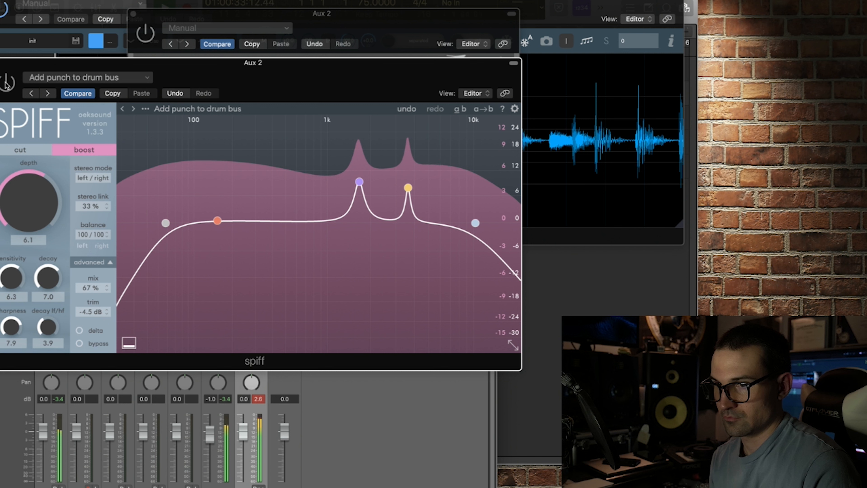
click(153, 35)
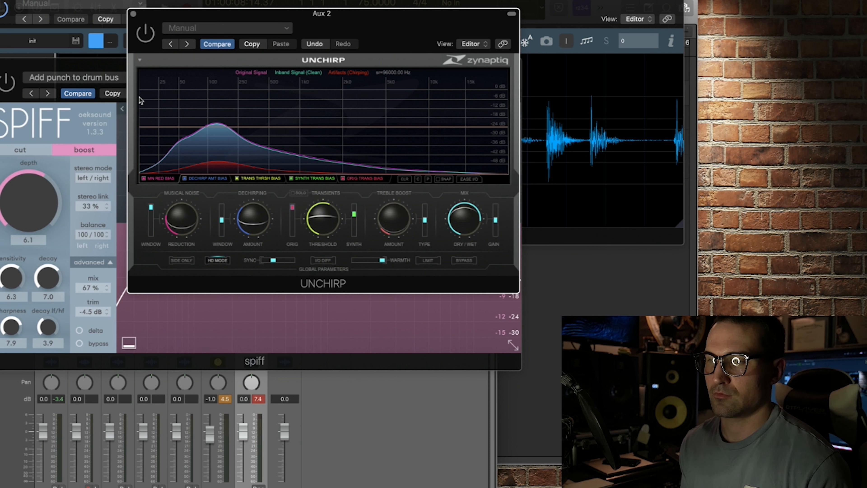
Bring spiff forward and examine its advanced resolution, oversample, window and phase mode settings before collapsing them
click(124, 102)
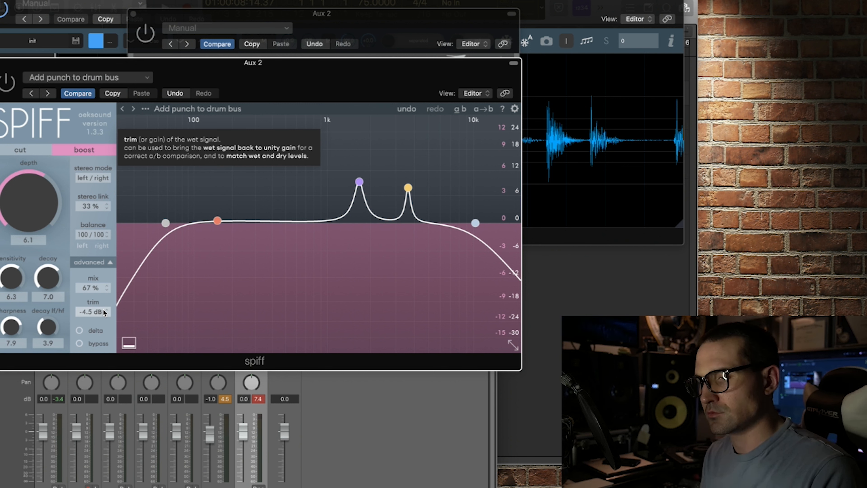
click(105, 261)
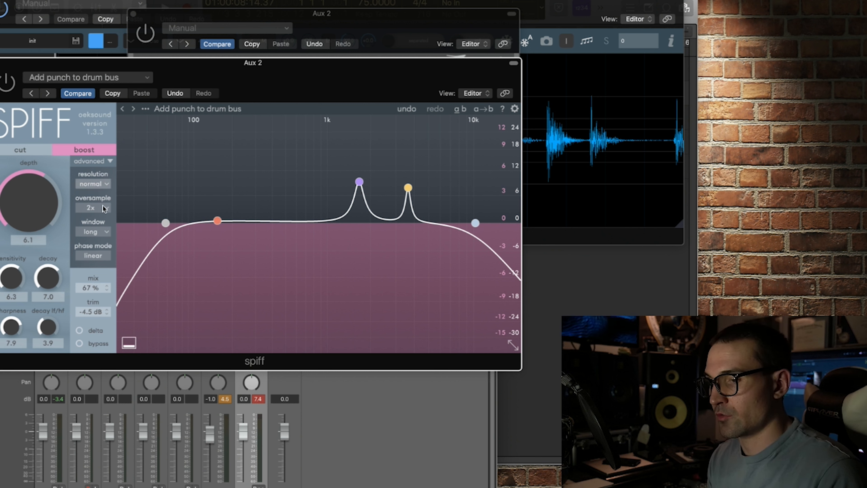
click(103, 161)
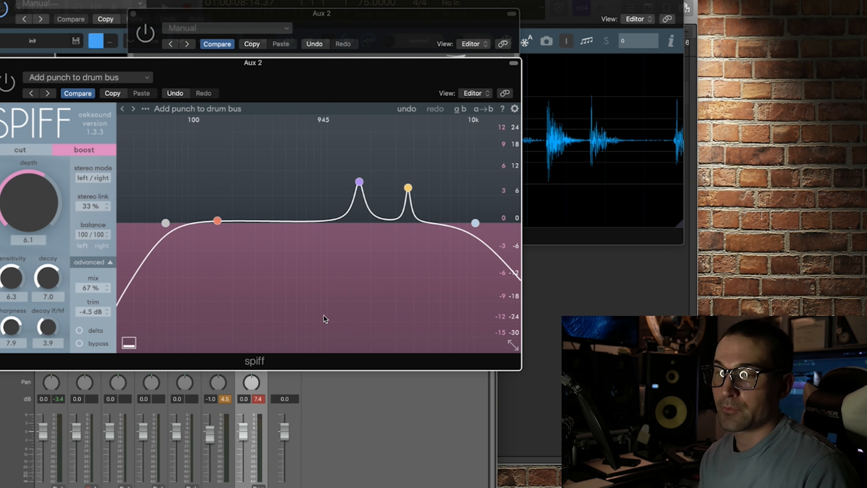
Bring the UNCHIRP window forward for a look and return to the spiff window
click(408, 32)
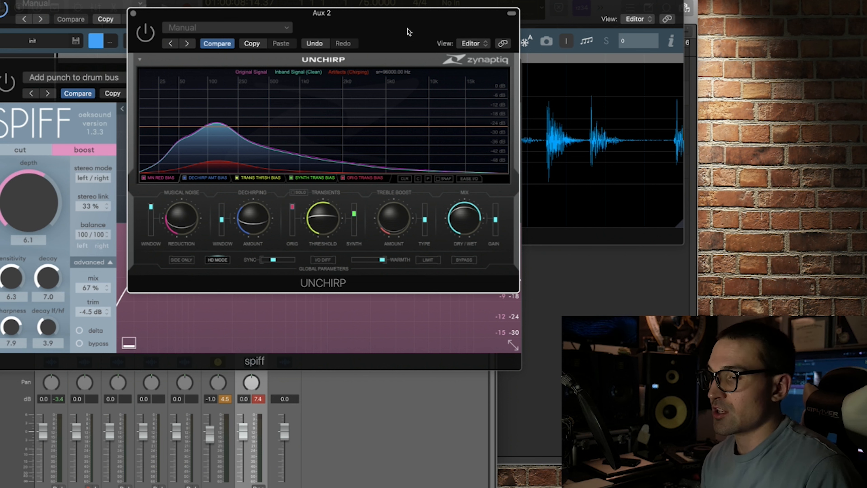
click(34, 64)
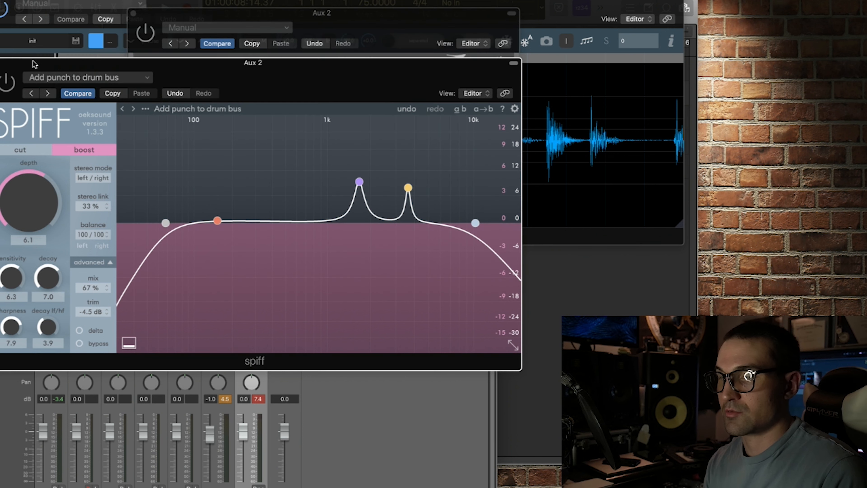